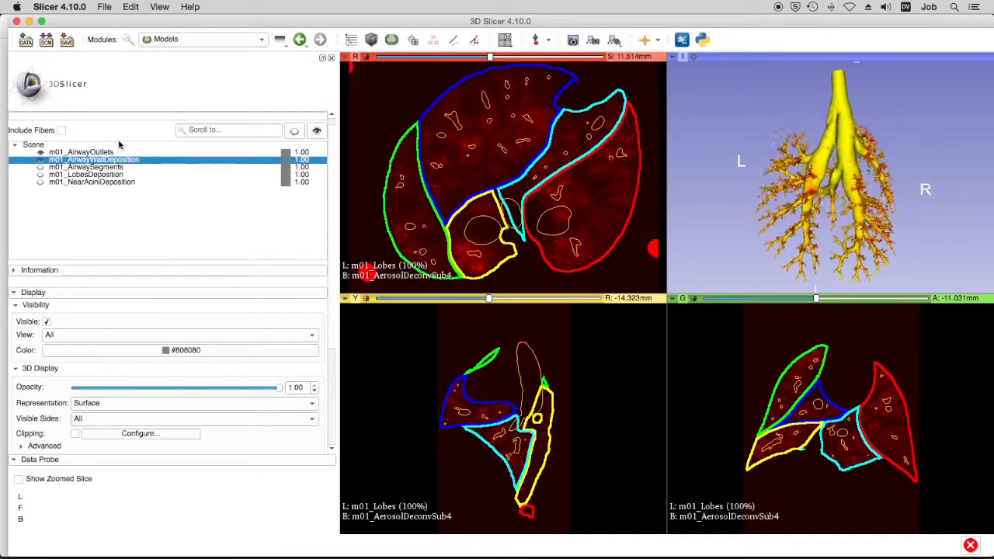
Show and hide the m01_AirwaySegments model, and turn on m01_NearAciniDeposition in the 3D view.
{"action": "left_click", "coordinate": [40, 167]}
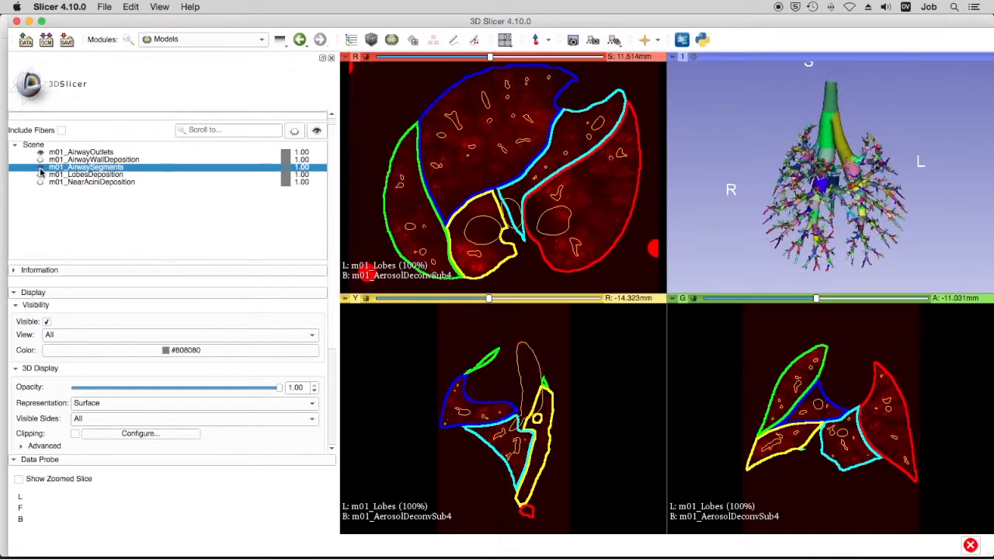
{"action": "left_click", "coordinate": [40, 167]}
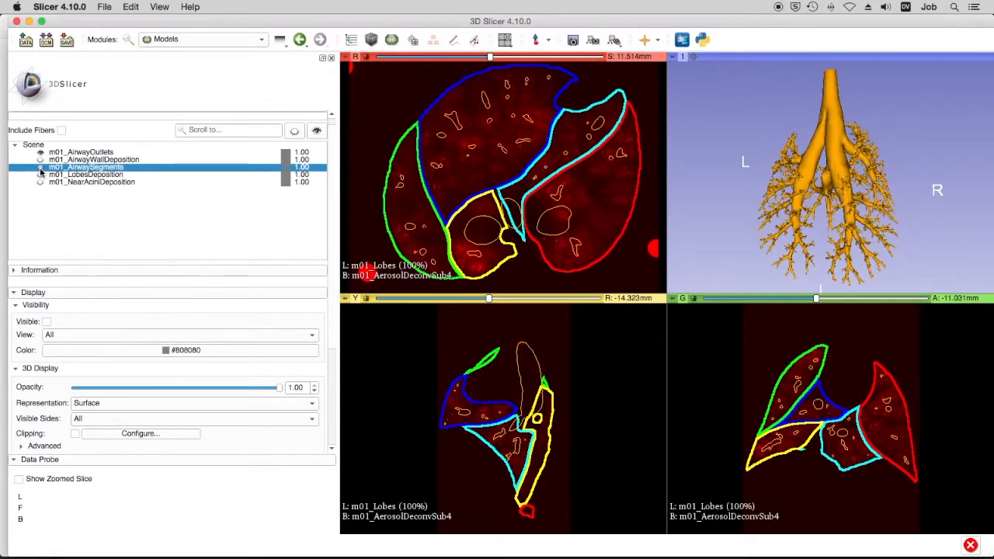
{"action": "left_click", "coordinate": [41, 182]}
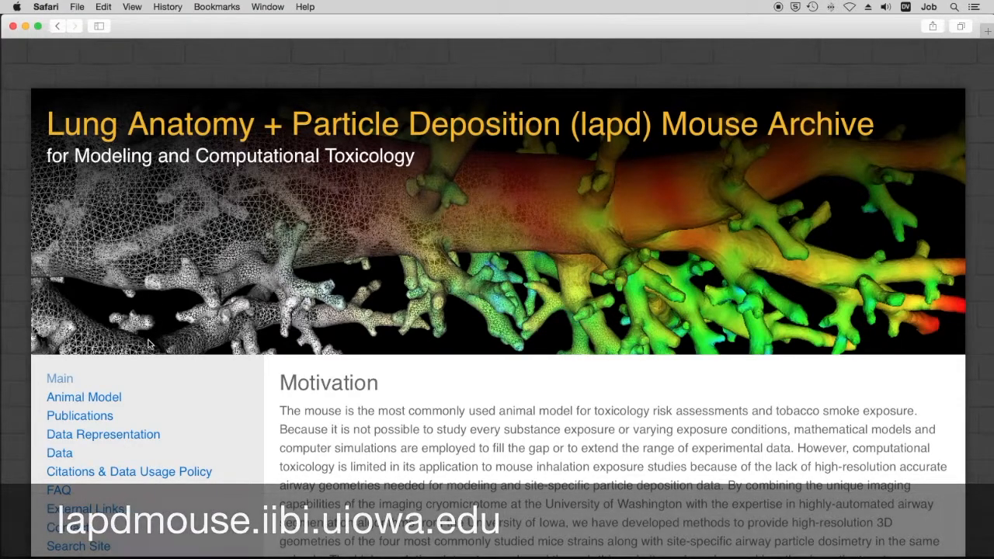
On the lapd Mouse Archive website in Safari, open the Data section's Web Download page and examine the table of datasets.
{"action": "left_click", "coordinate": [62, 453]}
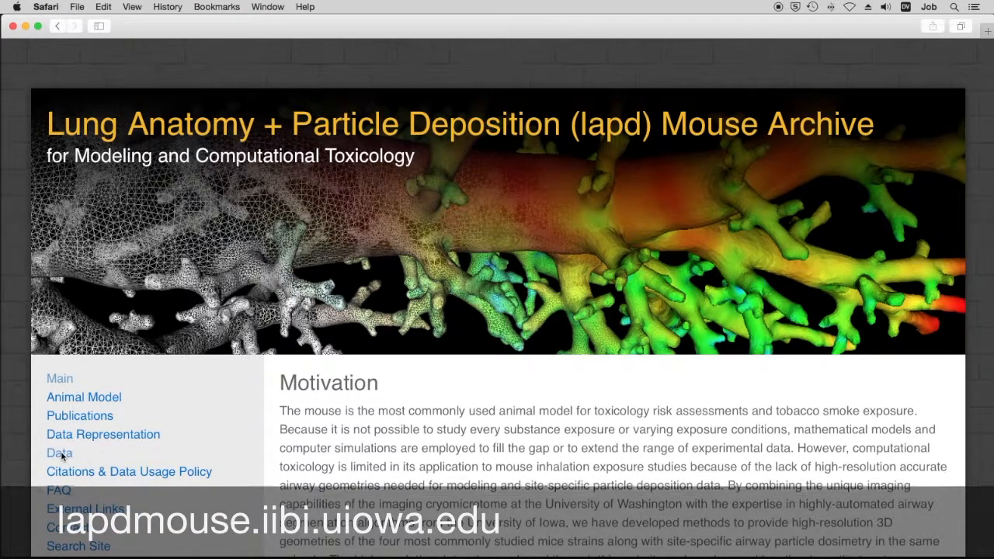
{"action": "scroll", "coordinate": [65, 455], "scroll_direction": "down", "scroll_amount": 3}
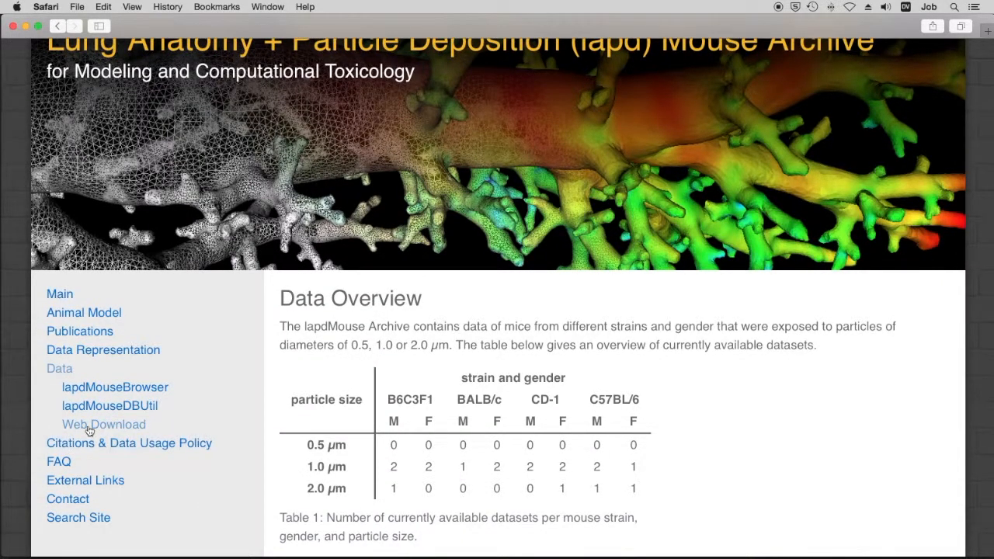
{"action": "left_click", "coordinate": [90, 427]}
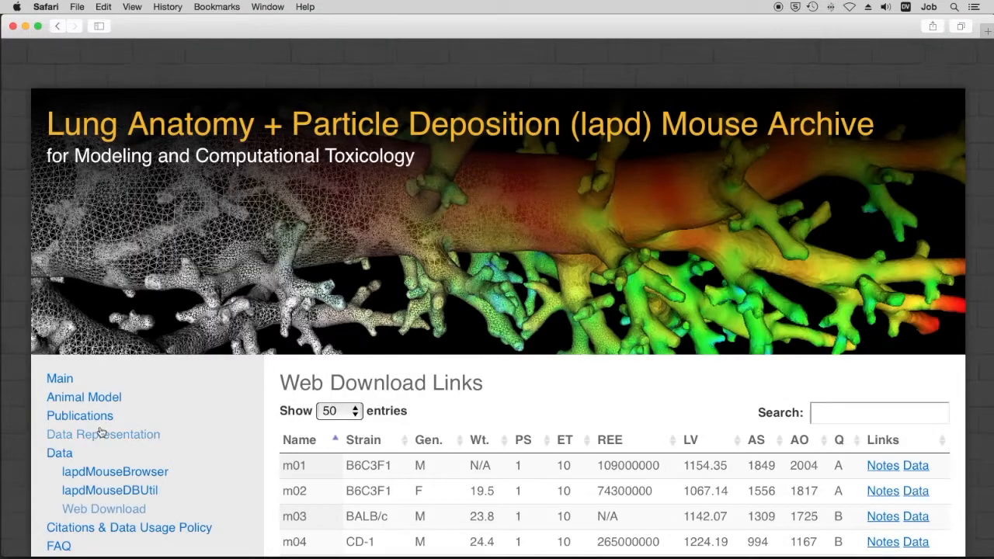
{"action": "scroll", "coordinate": [216, 443], "scroll_direction": "down", "scroll_amount": 1}
{"action": "scroll", "coordinate": [218, 444], "scroll_direction": "down", "scroll_amount": 4}
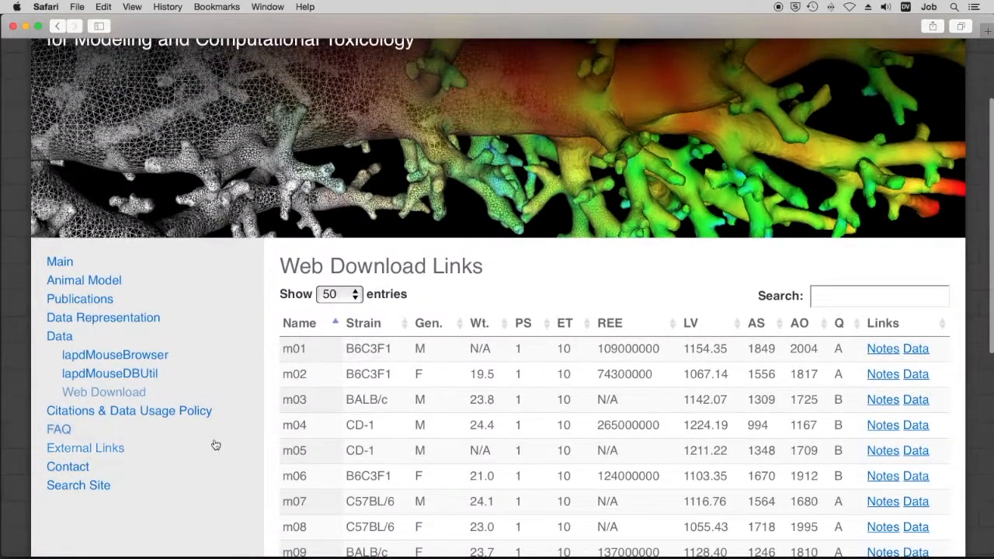
{"action": "scroll", "coordinate": [214, 442], "scroll_direction": "down", "scroll_amount": 2}
{"action": "scroll", "coordinate": [215, 444], "scroll_direction": "down", "scroll_amount": 1}
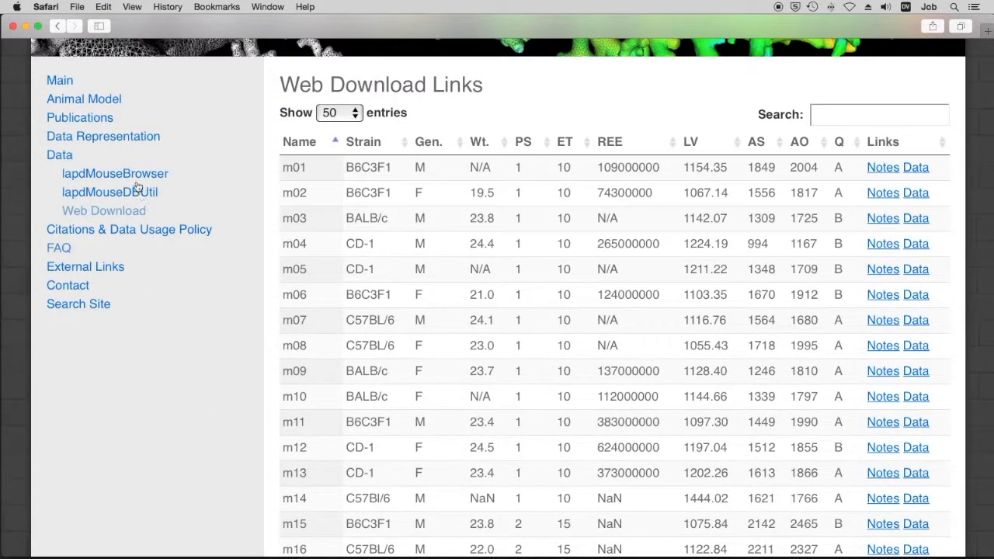
Open the archive's Data Representation page and examine the image data, airway model and lung region file descriptions.
{"action": "left_click", "coordinate": [129, 142]}
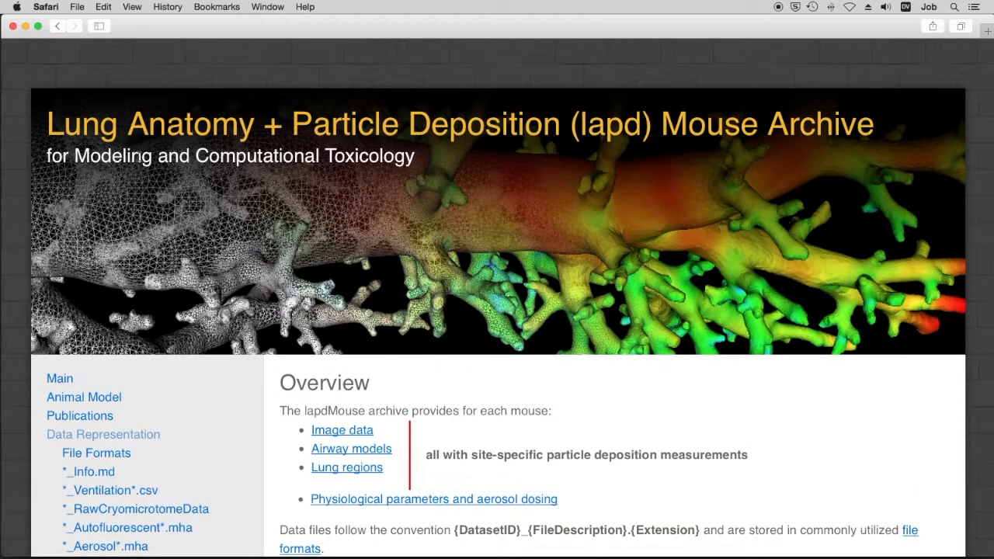
{"action": "scroll", "coordinate": [138, 157], "scroll_direction": "down", "scroll_amount": 5}
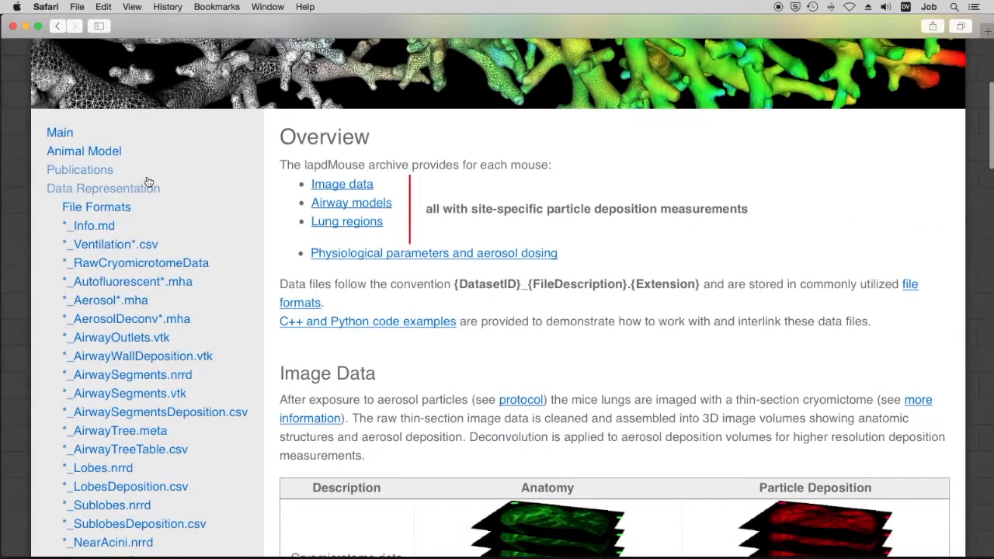
{"action": "scroll", "coordinate": [170, 194], "scroll_direction": "down", "scroll_amount": 2}
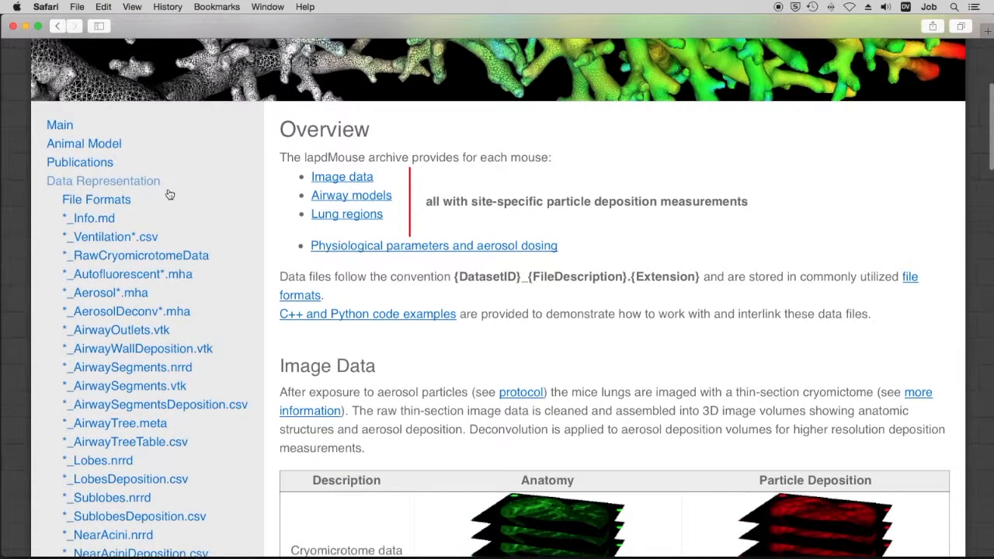
{"action": "scroll", "coordinate": [170, 194], "scroll_direction": "down", "scroll_amount": 2}
{"action": "scroll", "coordinate": [158, 200], "scroll_direction": "down", "scroll_amount": 5}
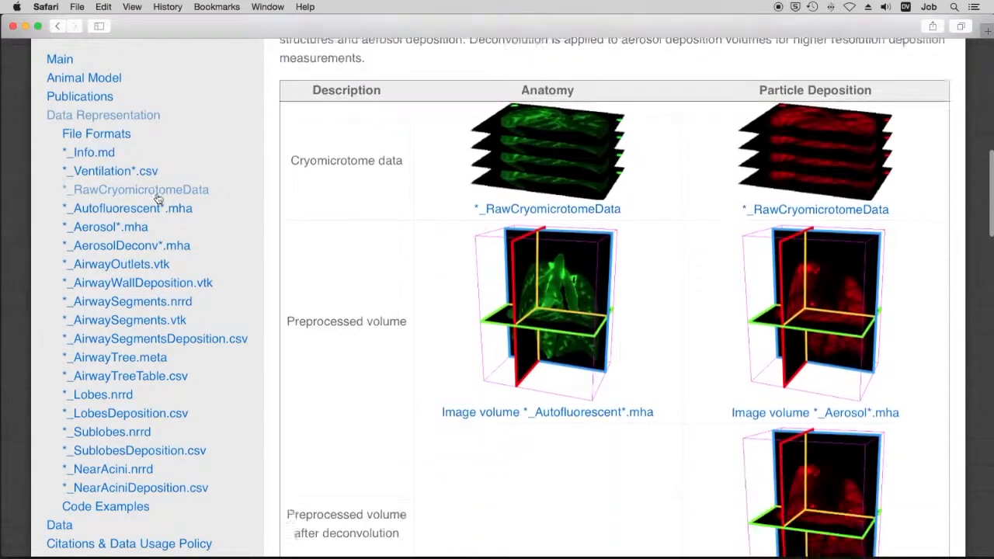
{"action": "scroll", "coordinate": [156, 203], "scroll_direction": "down", "scroll_amount": 10}
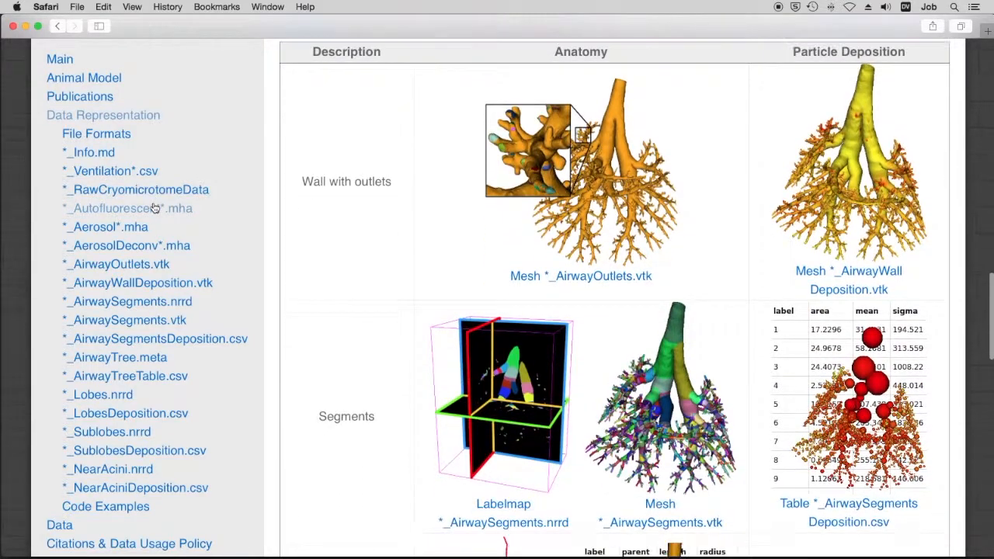
{"action": "scroll", "coordinate": [155, 208], "scroll_direction": "down", "scroll_amount": 15}
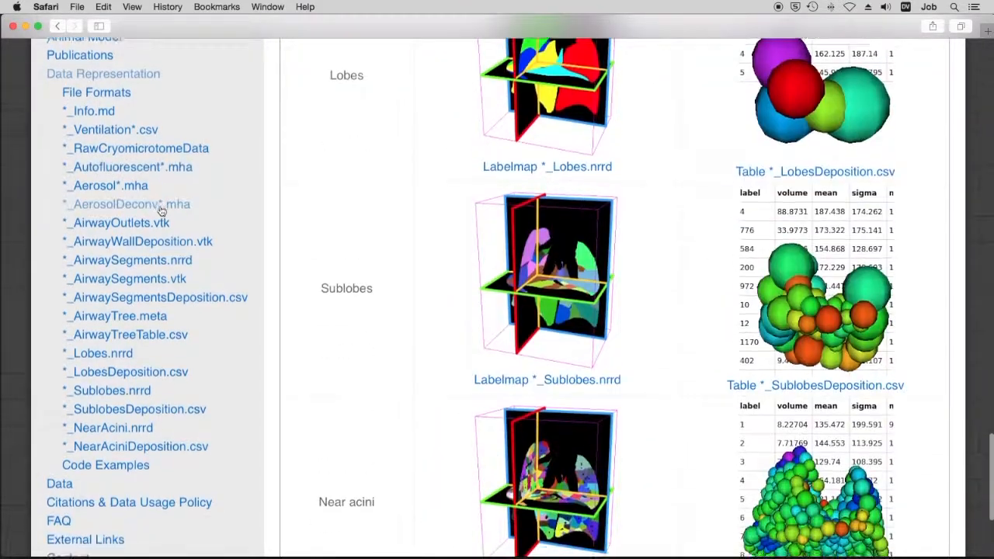
{"action": "scroll", "coordinate": [160, 209], "scroll_direction": "down", "scroll_amount": 3}
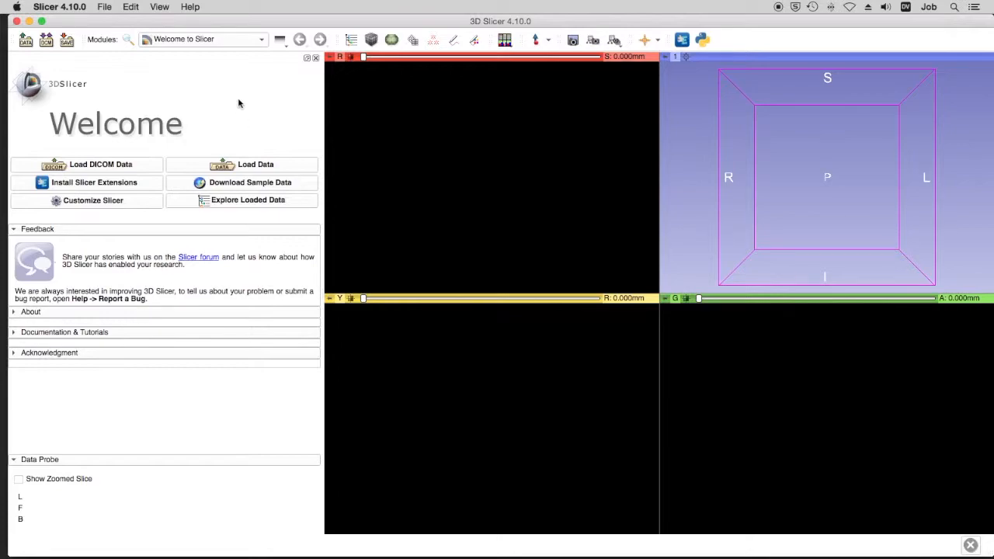
In 3D Slicer, open the Extension Manager and switch to the lapdMouseDBBrowser module.
{"action": "left_click", "coordinate": [159, 7]}
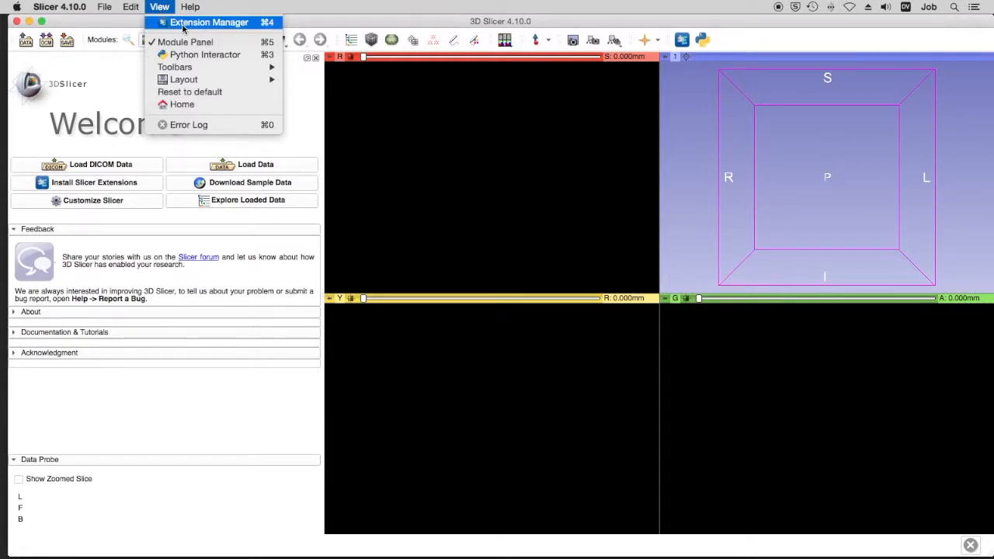
{"action": "left_click", "coordinate": [187, 24]}
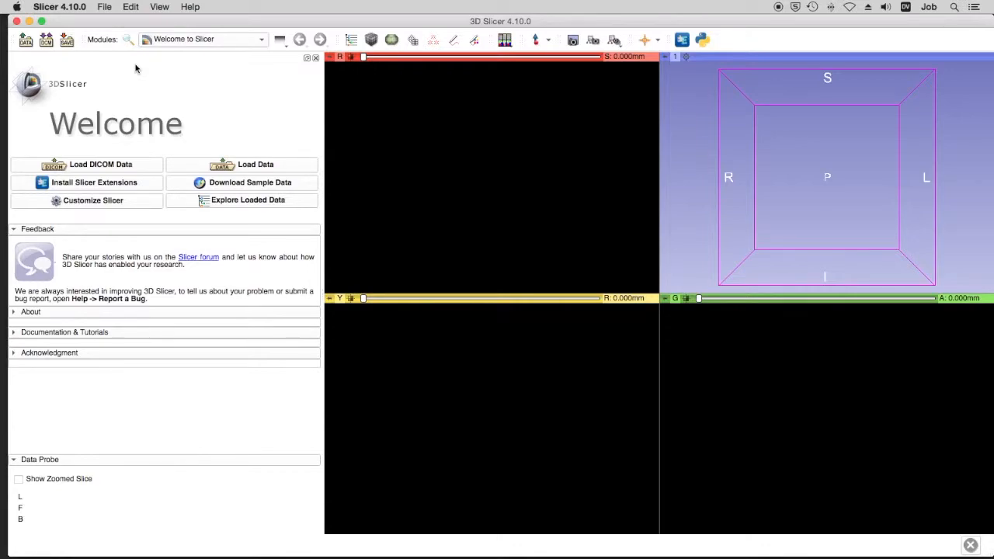
{"action": "left_click", "coordinate": [194, 40]}
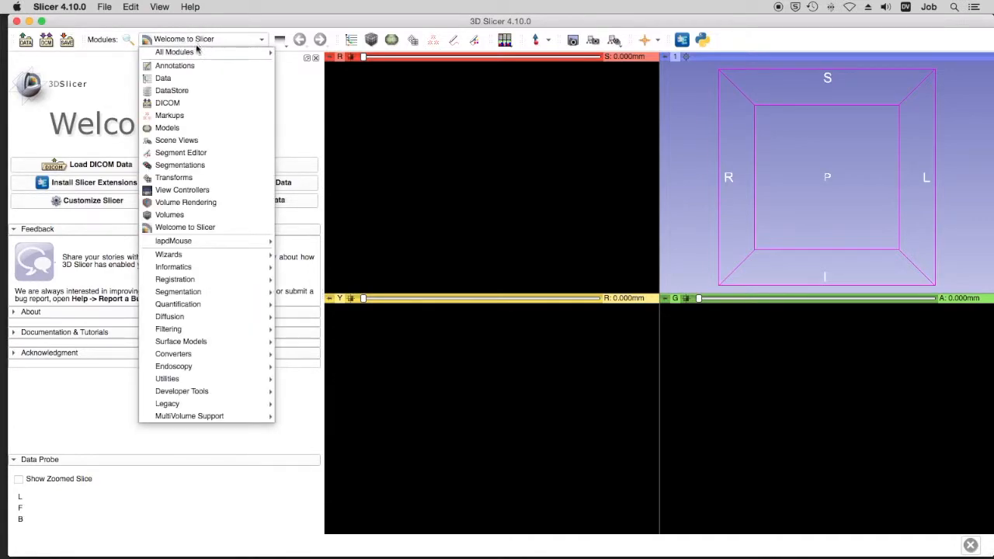
{"action": "mouse_move", "coordinate": [216, 242]}
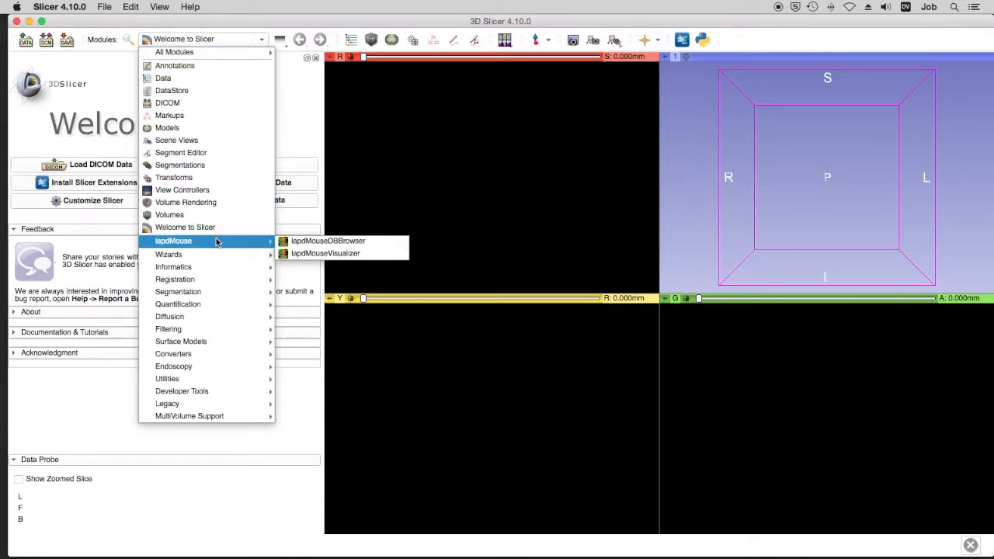
{"action": "left_click", "coordinate": [297, 242]}
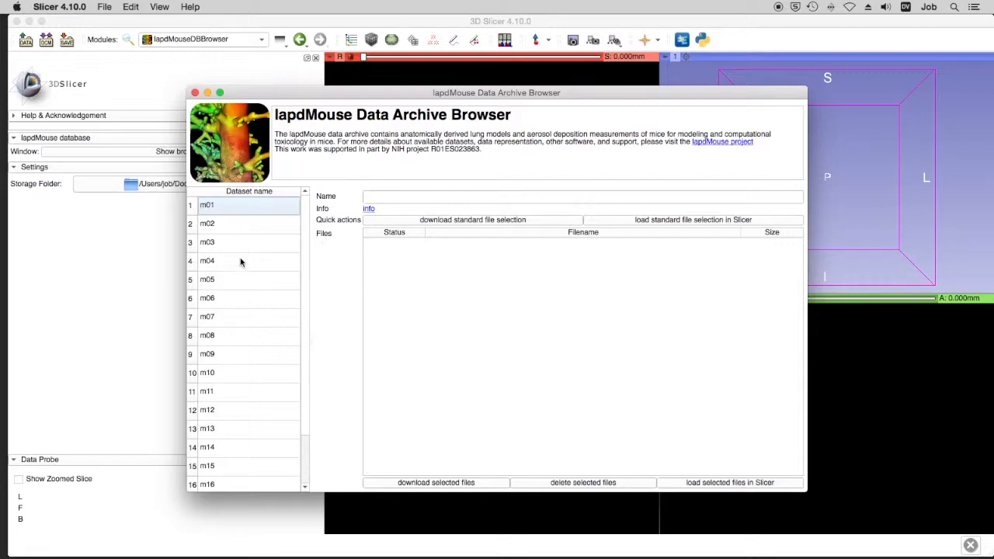
Review the files of dataset m01, load its standard file selection into Slicer, and close the archive browser.
{"action": "left_click", "coordinate": [219, 212]}
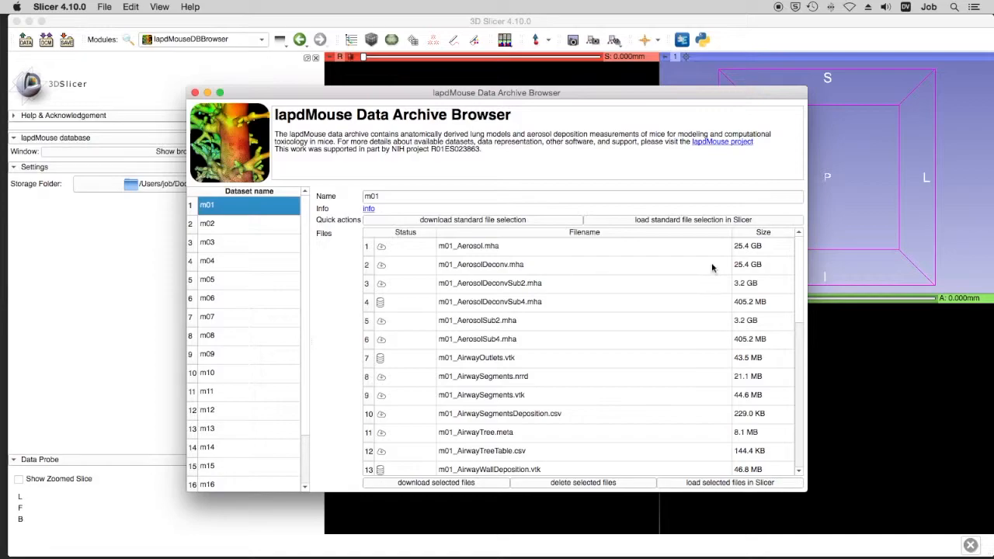
{"action": "scroll", "coordinate": [792, 260], "scroll_direction": "down", "scroll_amount": 6}
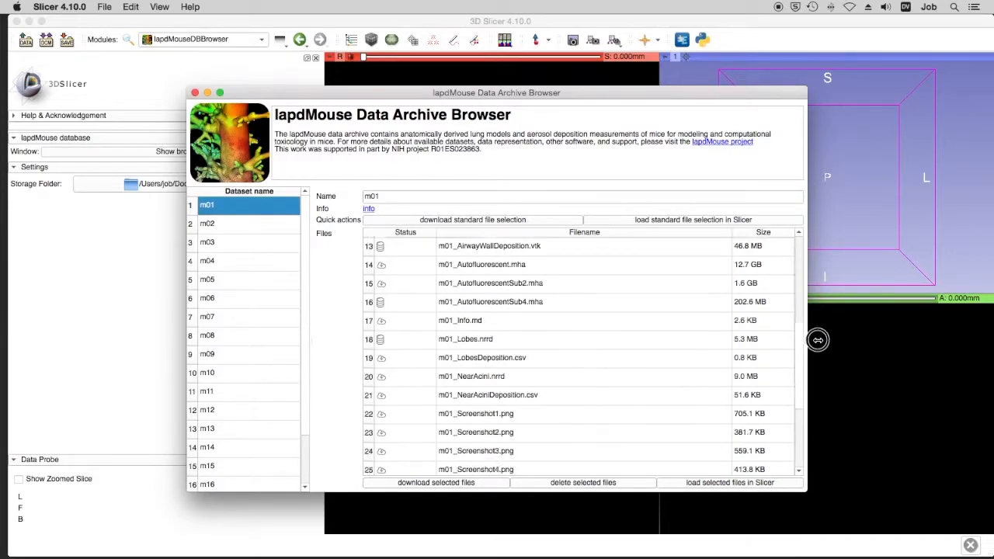
{"action": "left_click_drag", "start_coordinate": [815, 382], "coordinate": [800, 244]}
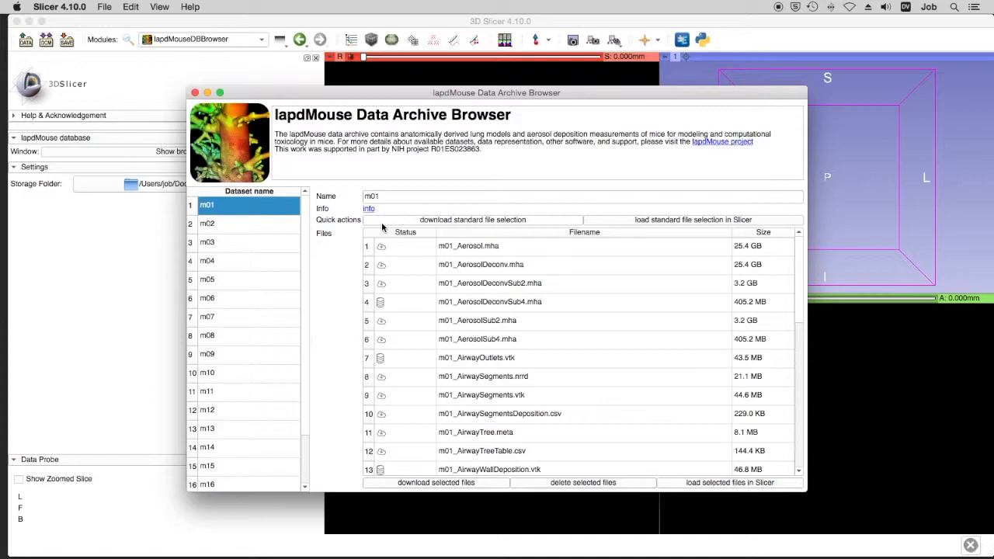
{"action": "left_click", "coordinate": [674, 220]}
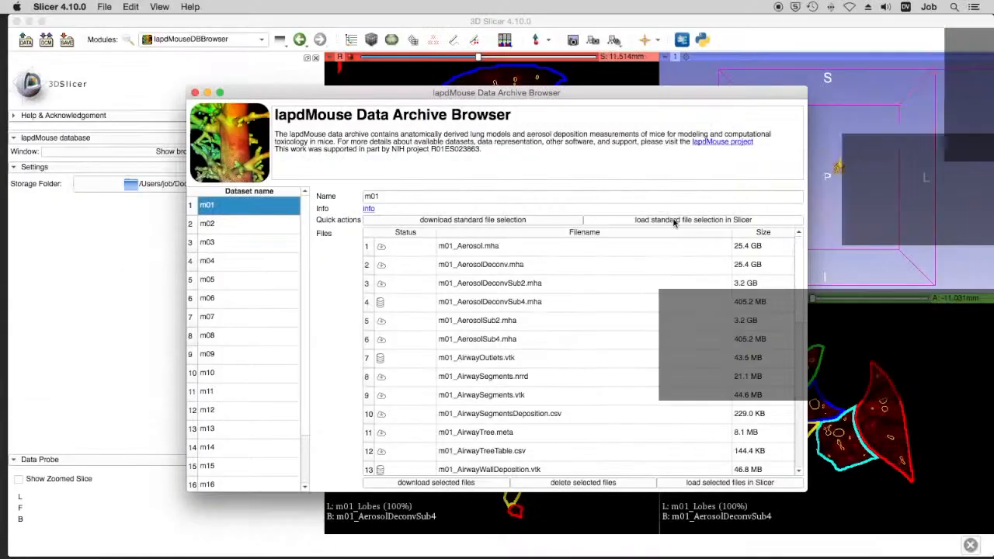
{"action": "left_click", "coordinate": [195, 92]}
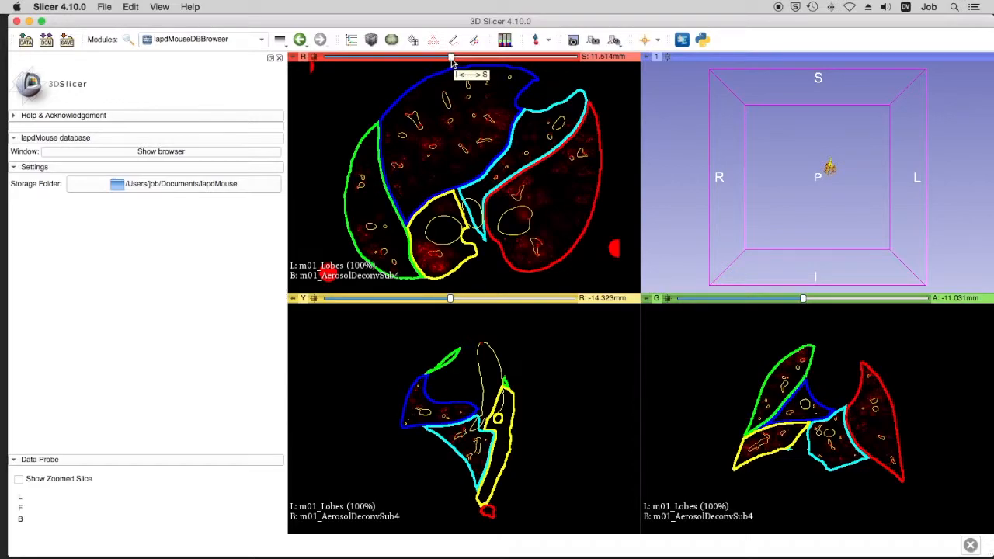
Move the axial slice to 14.814 mm, inspect the right cranial lobe up close, and fit the slice back to its view.
{"action": "left_click_drag", "start_coordinate": [452, 59], "coordinate": [487, 59]}
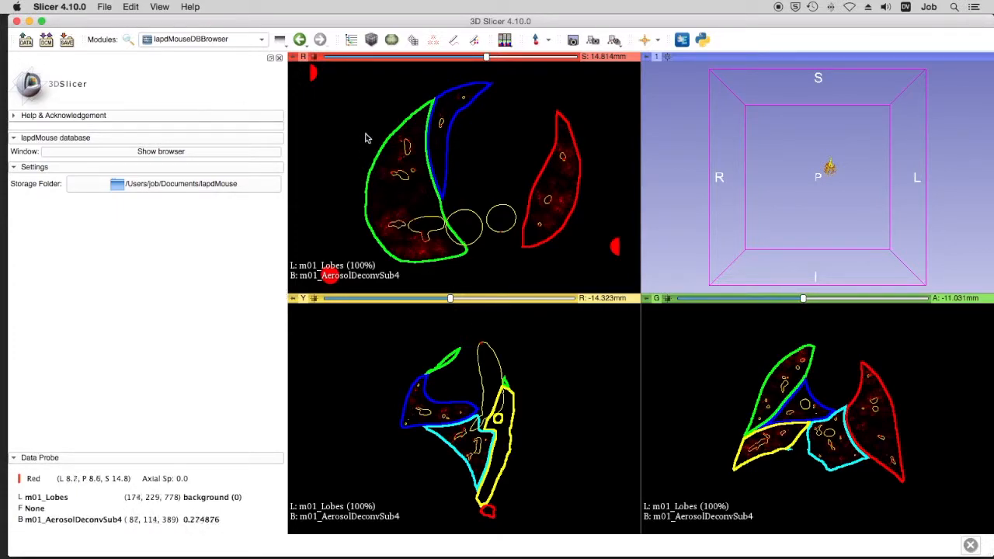
{"action": "right_click_drag", "start_coordinate": [371, 101], "coordinate": [360, 262]}
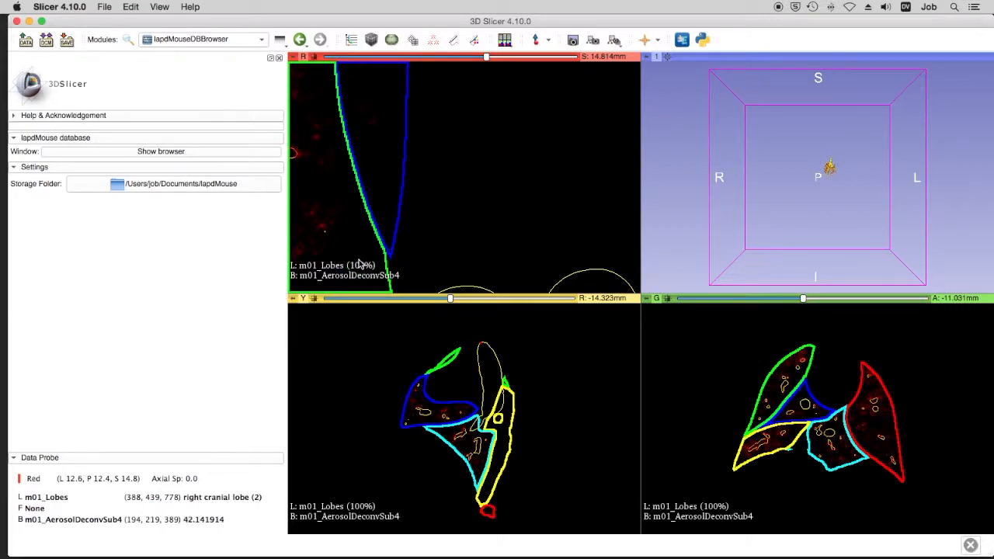
{"action": "middle_click_drag", "start_coordinate": [399, 186], "coordinate": [613, 229]}
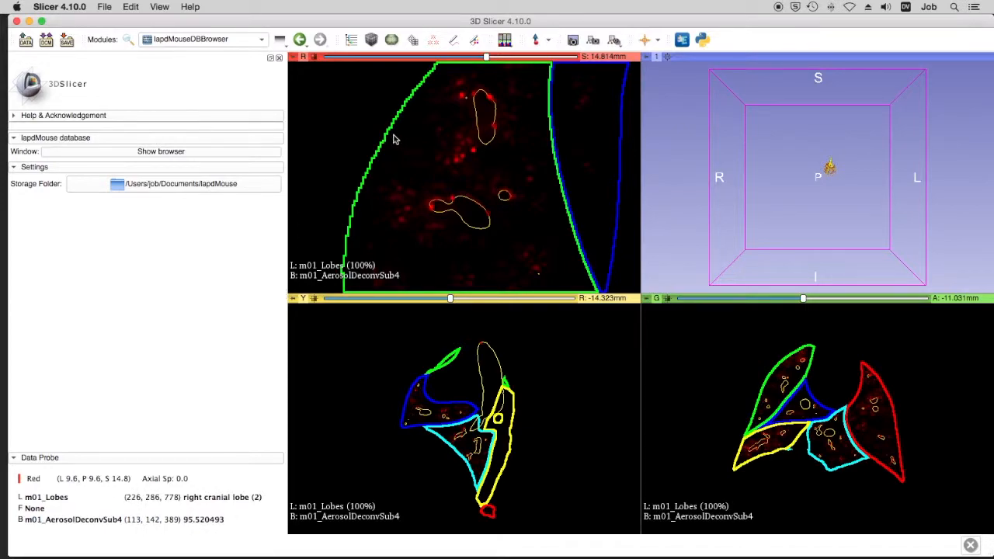
{"action": "left_click", "coordinate": [313, 58]}
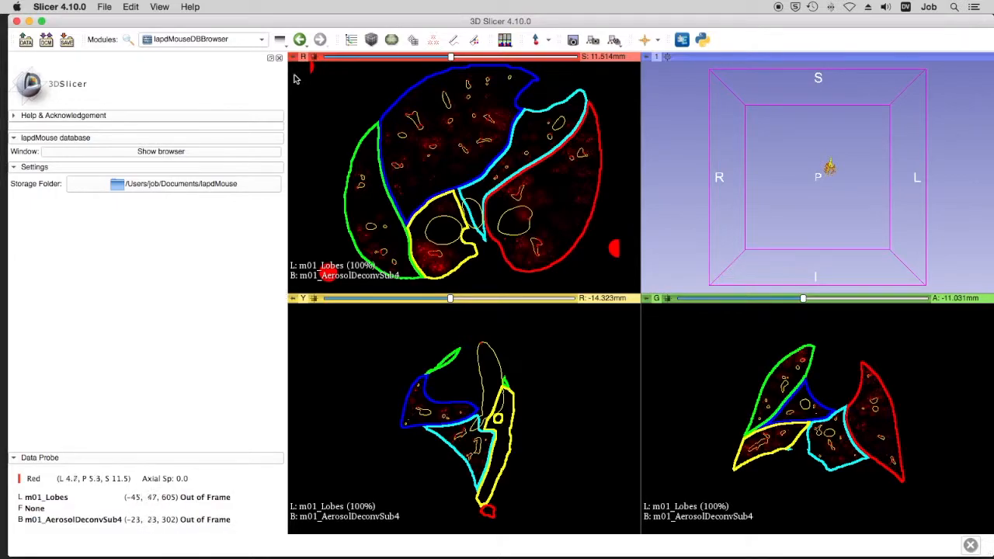
Set the background volume of the linked slice views to m01_AutofluorescentSub4.
{"action": "mouse_move", "coordinate": [293, 59]}
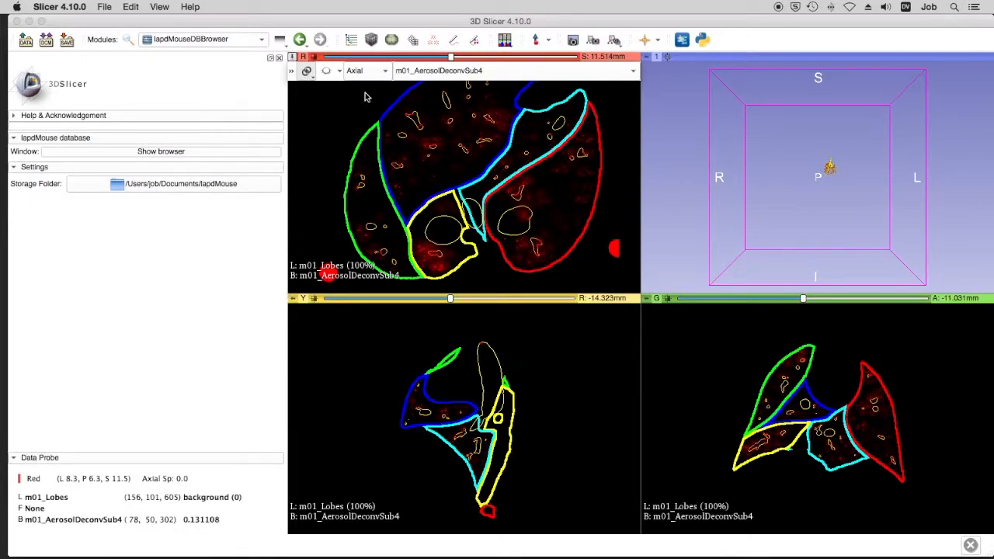
{"action": "left_click", "coordinate": [414, 70]}
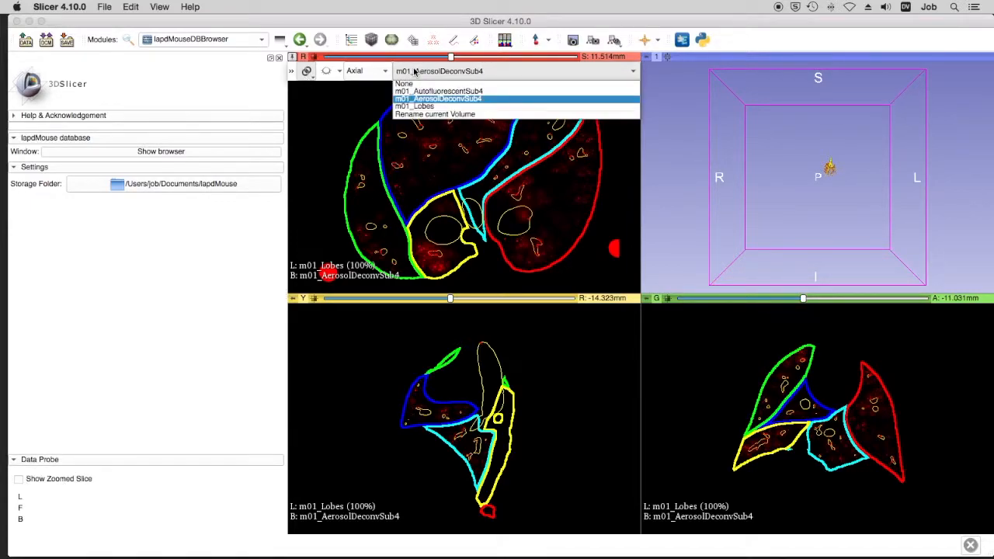
{"action": "left_click", "coordinate": [439, 91]}
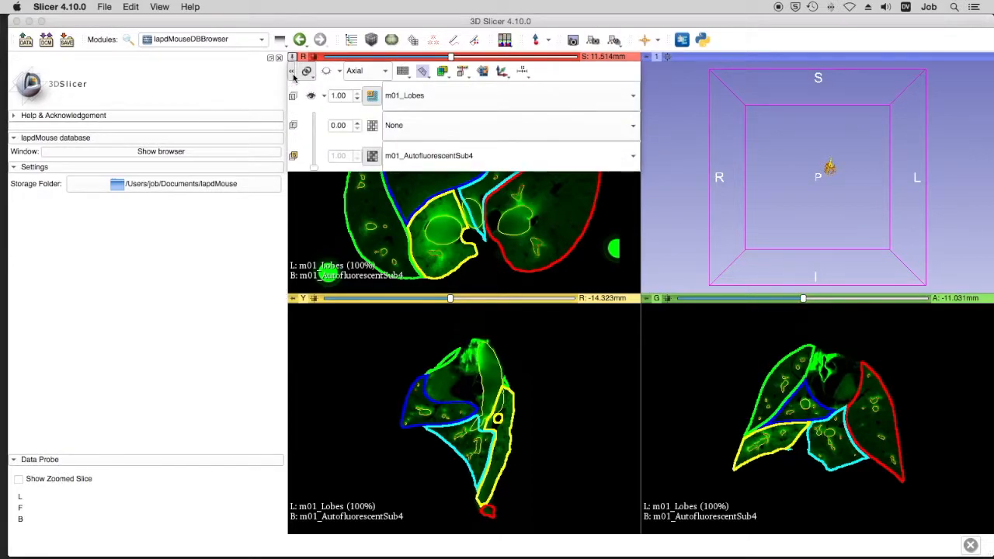
Switch the m01_Lobes label map from outlines to filled regions, hide it in the slice views, and collapse the slice controls.
{"action": "left_click", "coordinate": [372, 96]}
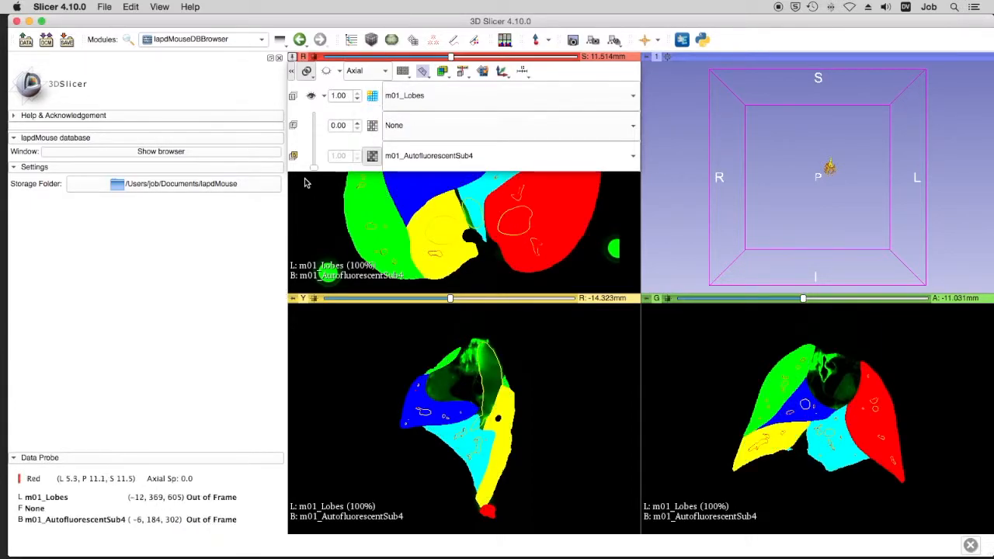
{"action": "left_click", "coordinate": [312, 98]}
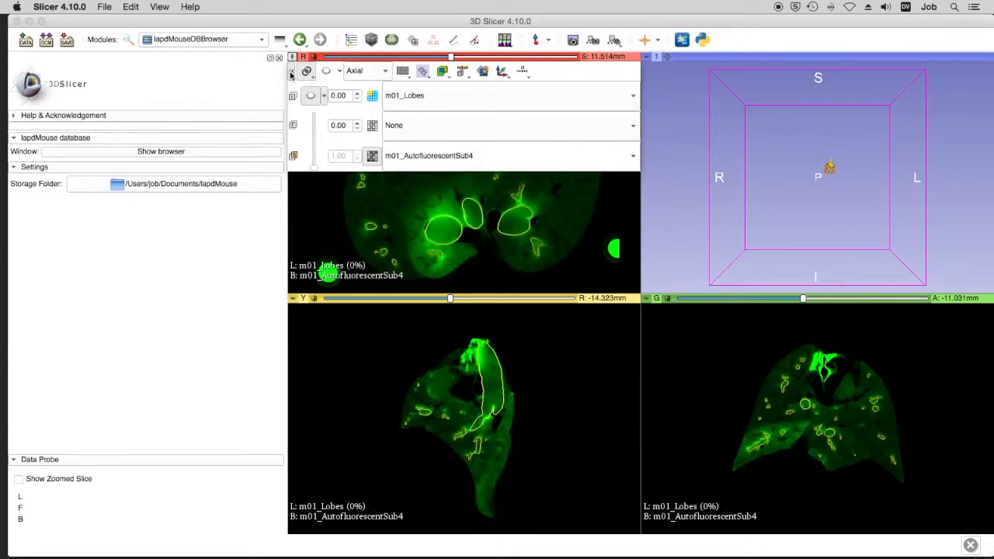
{"action": "left_click", "coordinate": [291, 72]}
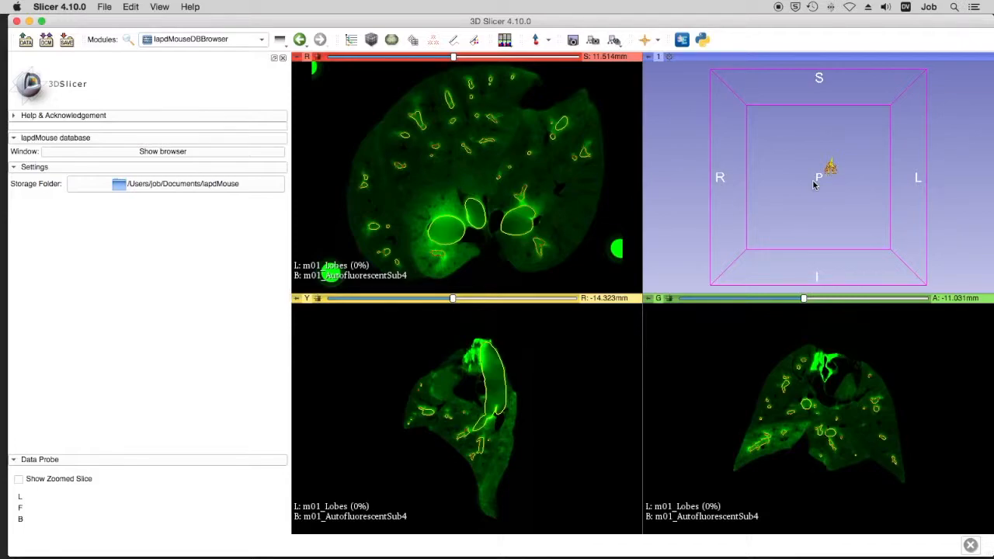
Center the 3D view on the scene, hide the 3D cube, and frame the airway model up close.
{"action": "left_click", "coordinate": [668, 59]}
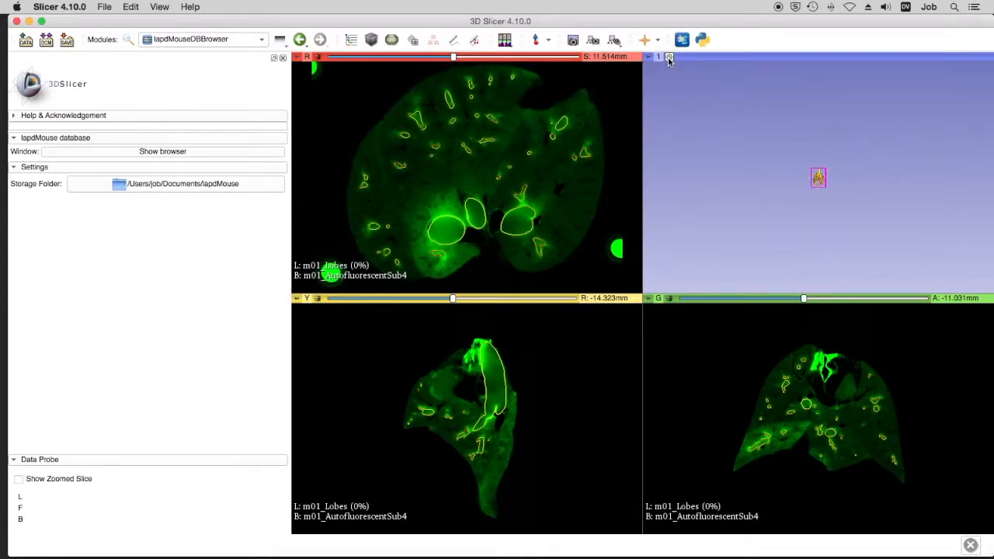
{"action": "mouse_move", "coordinate": [668, 59]}
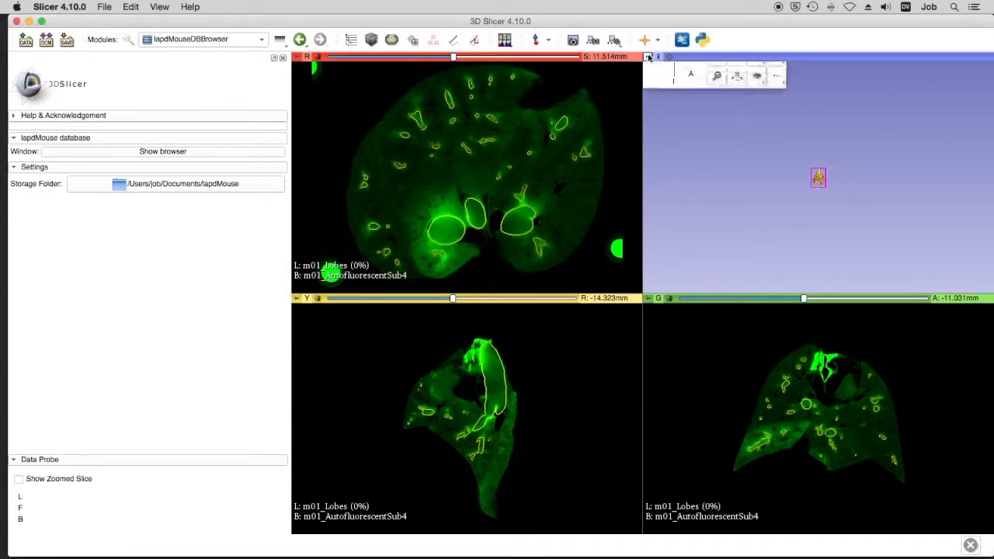
{"action": "left_click", "coordinate": [757, 113]}
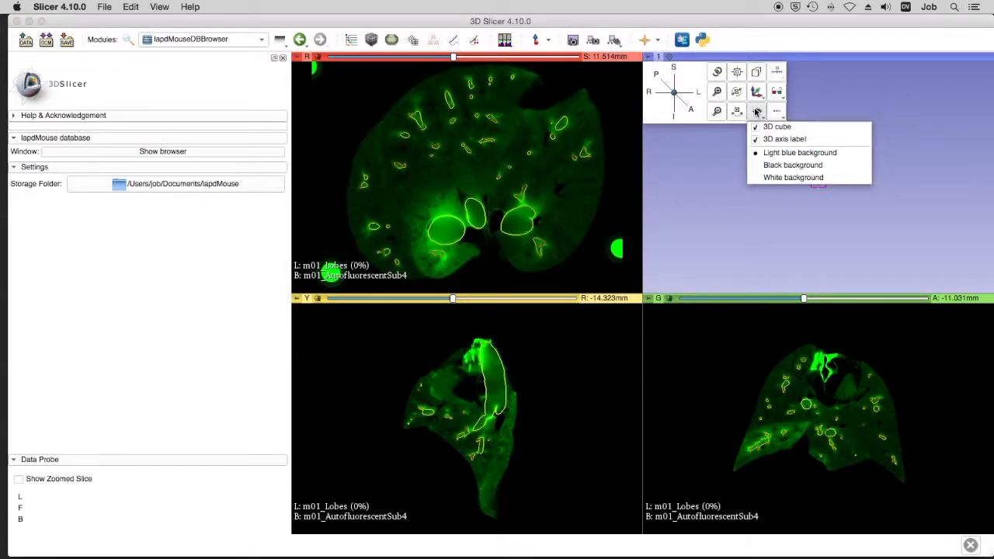
{"action": "left_click", "coordinate": [762, 128]}
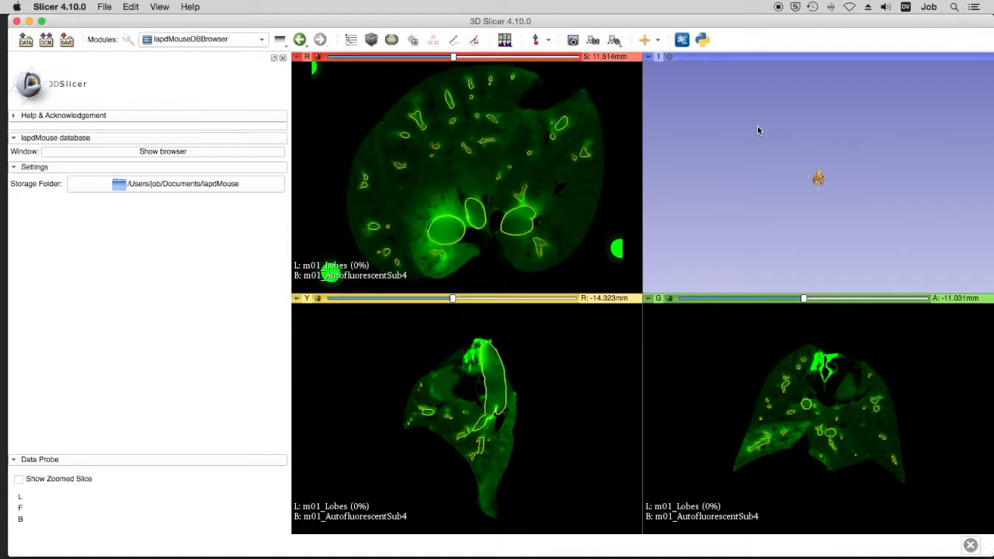
{"action": "left_click", "coordinate": [787, 78]}
{"action": "right_click_drag", "start_coordinate": [787, 77], "coordinate": [788, 483]}
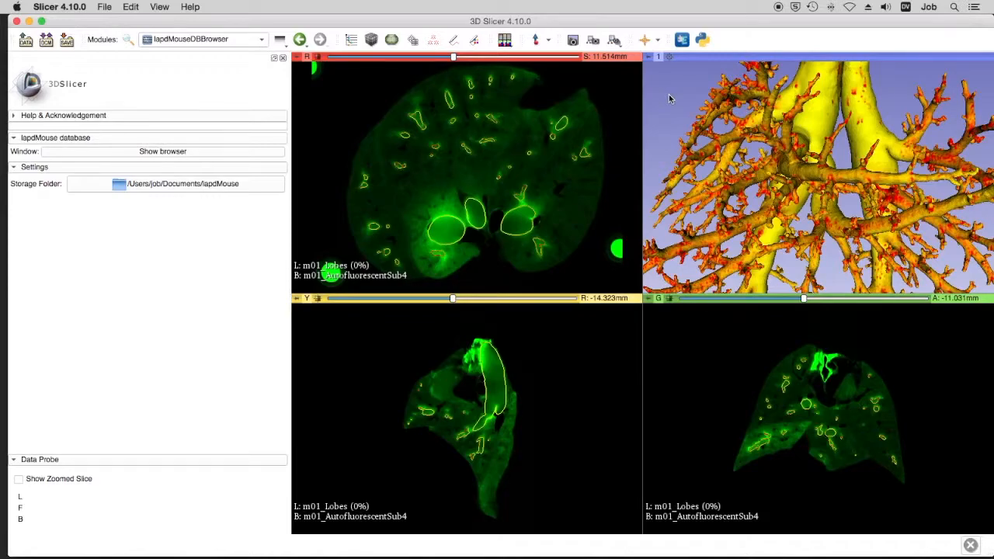
Turn on slice intersections and jump the other slice views to airway locations in the axial view.
{"action": "left_click", "coordinate": [657, 40]}
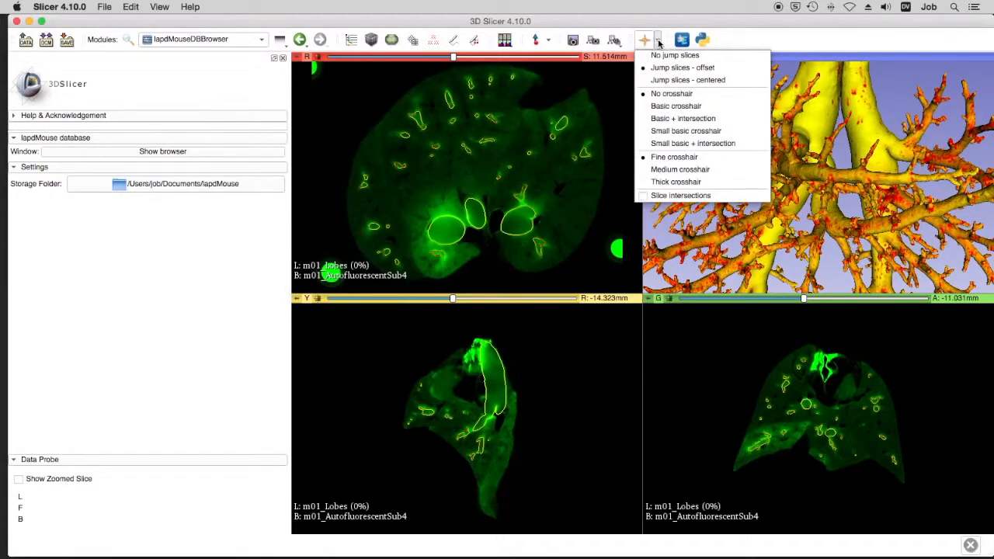
{"action": "left_click", "coordinate": [643, 198]}
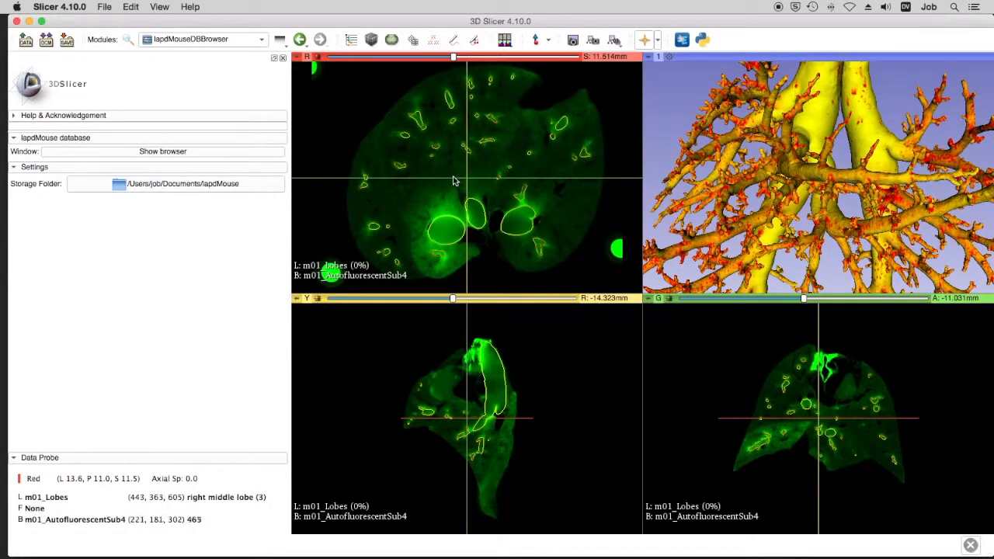
{"action": "key", "text": "shift"}
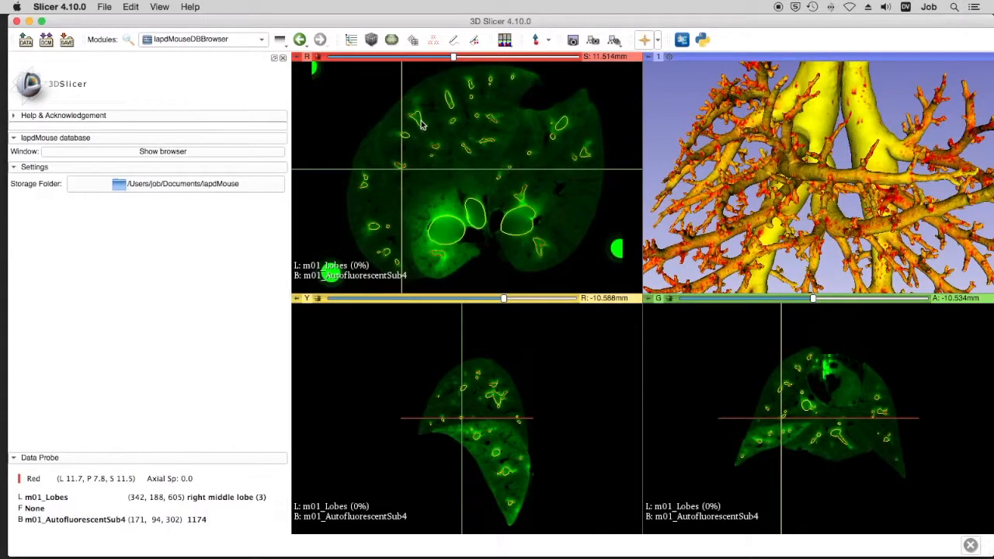
{"action": "key", "text": "shift"}
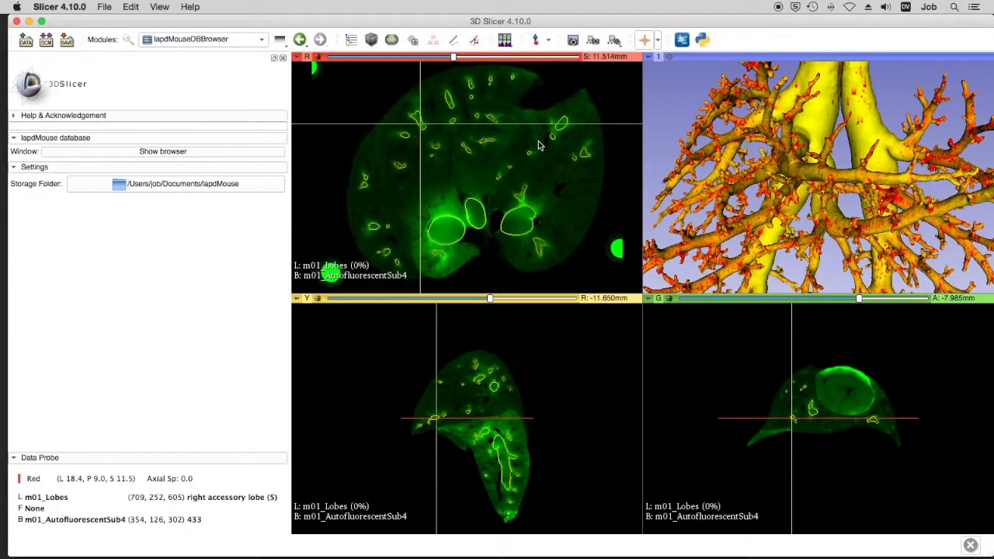
Rotate the airway model and jump the slice views to a branching point picked on its surface.
{"action": "left_click_drag", "start_coordinate": [740, 130], "coordinate": [689, 142]}
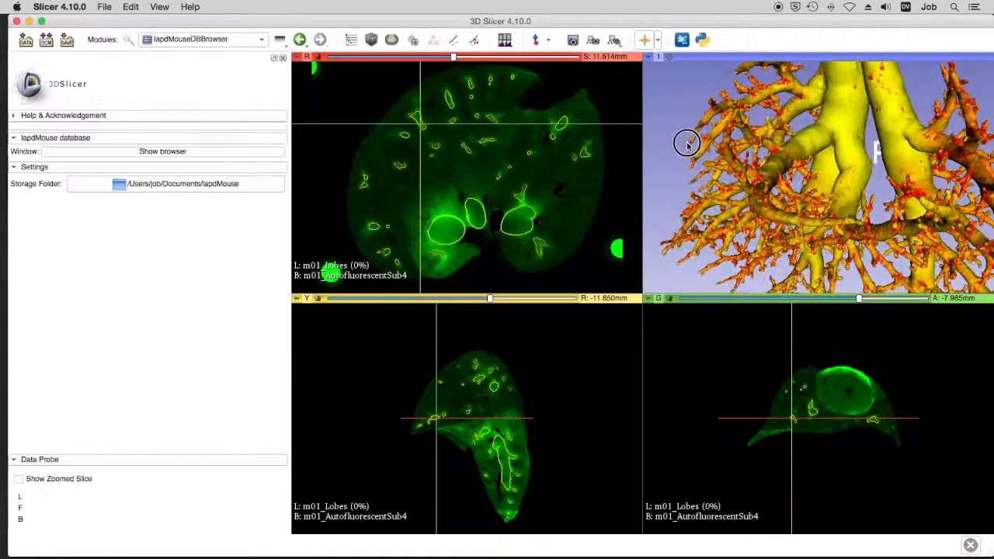
{"action": "mouse_move", "coordinate": [843, 157]}
{"action": "left_mouse_down"}
{"action": "mouse_move", "coordinate": [844, 168]}
{"action": "mouse_move", "coordinate": [841, 155]}
{"action": "left_mouse_up"}
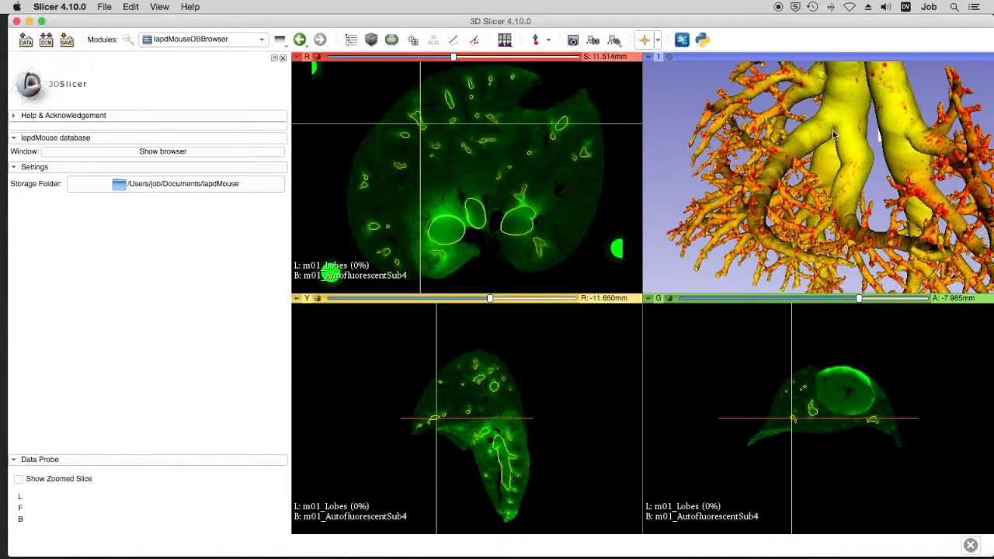
{"action": "key", "text": "shift"}
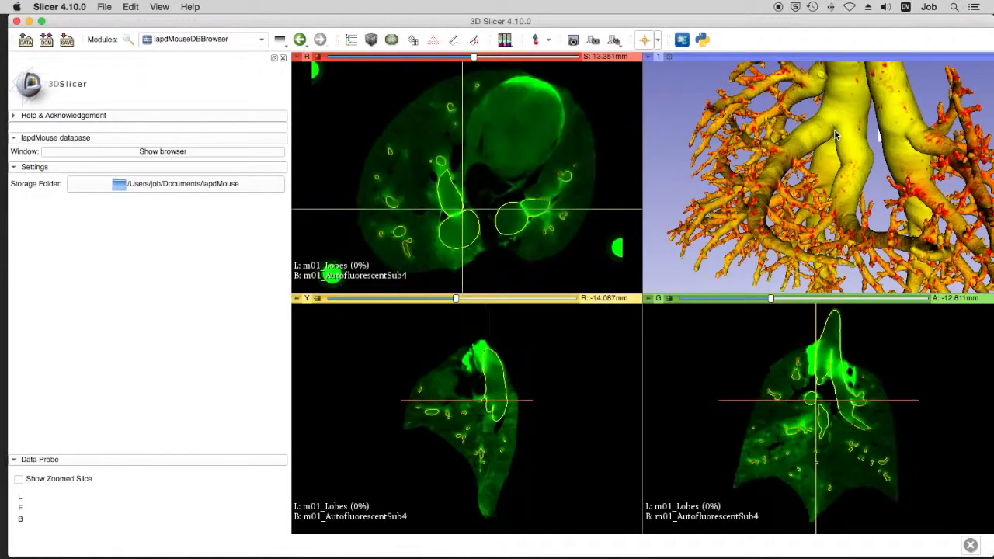
{"action": "key", "text": "shift"}
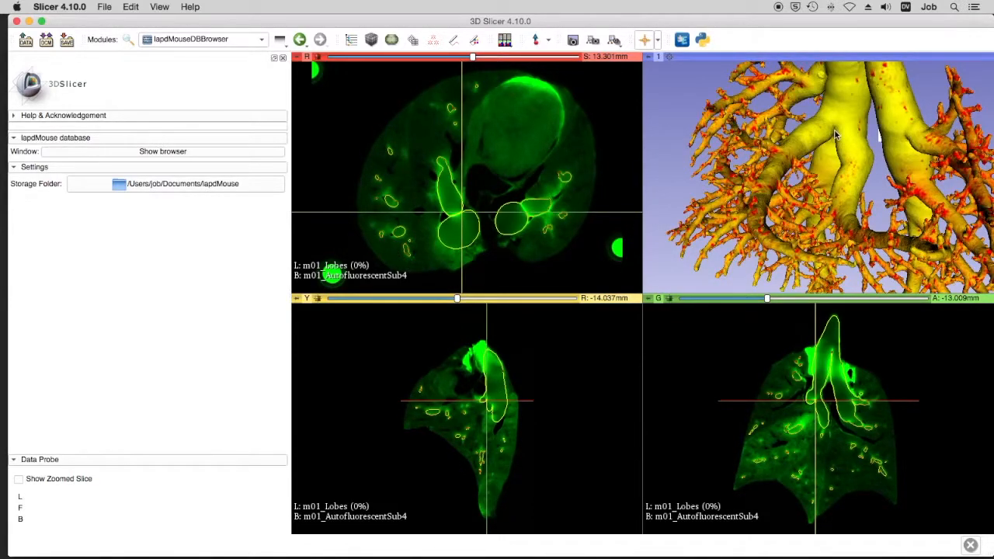
{"action": "left_click_drag", "start_coordinate": [913, 129], "coordinate": [834, 163]}
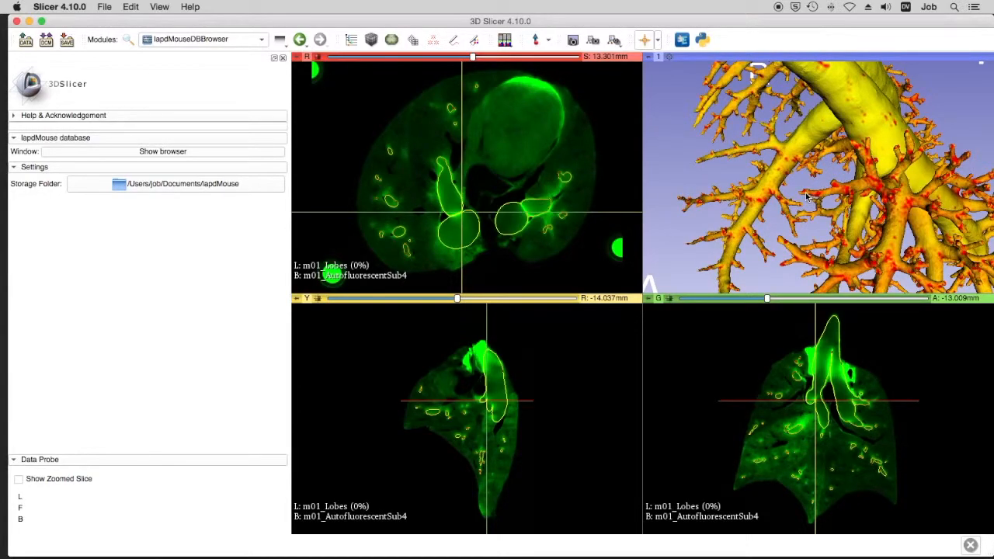
{"action": "key", "text": "shift"}
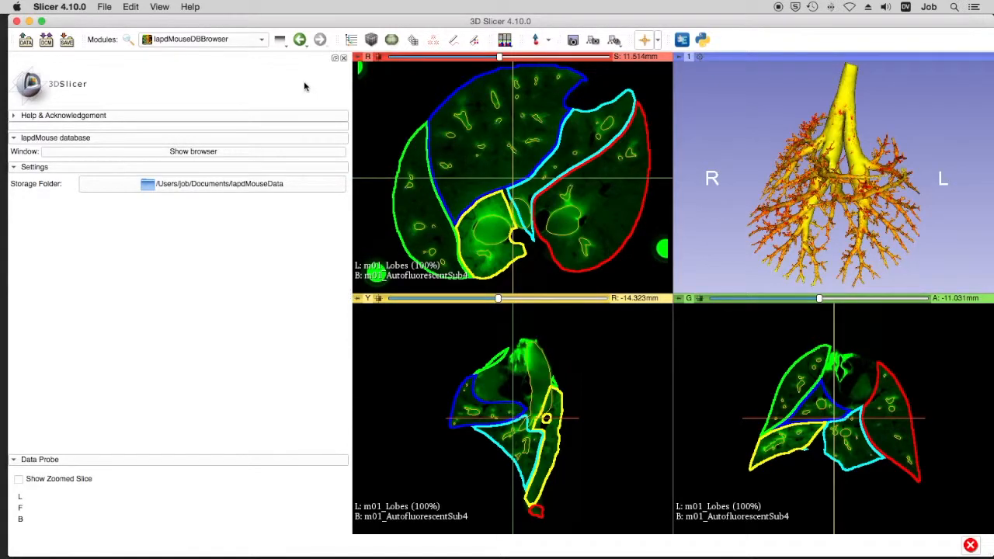
Open the Volumes module and magnify an airway cross-section of the right cranial lobe in the axial view, jumping the other slices to it.
{"action": "left_click", "coordinate": [211, 40]}
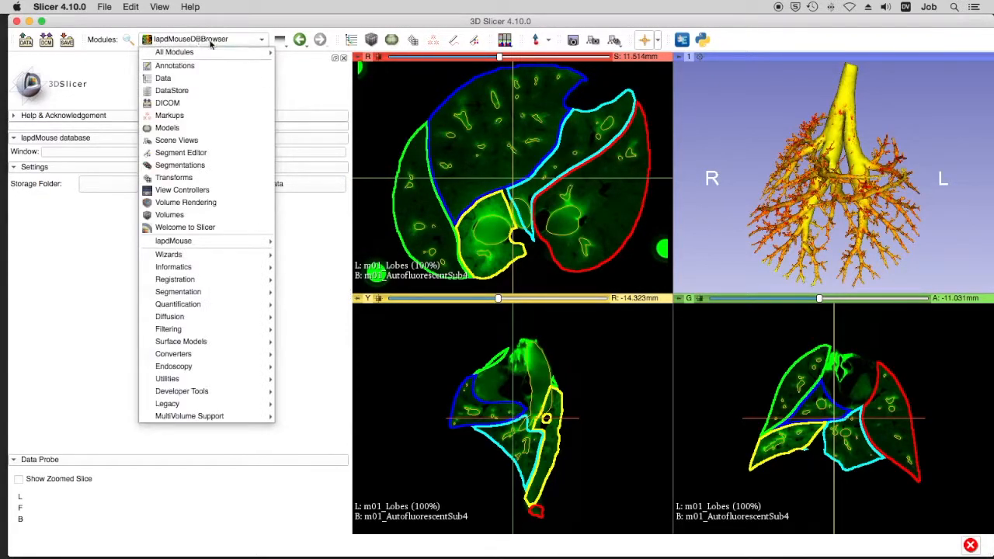
{"action": "left_click", "coordinate": [175, 216]}
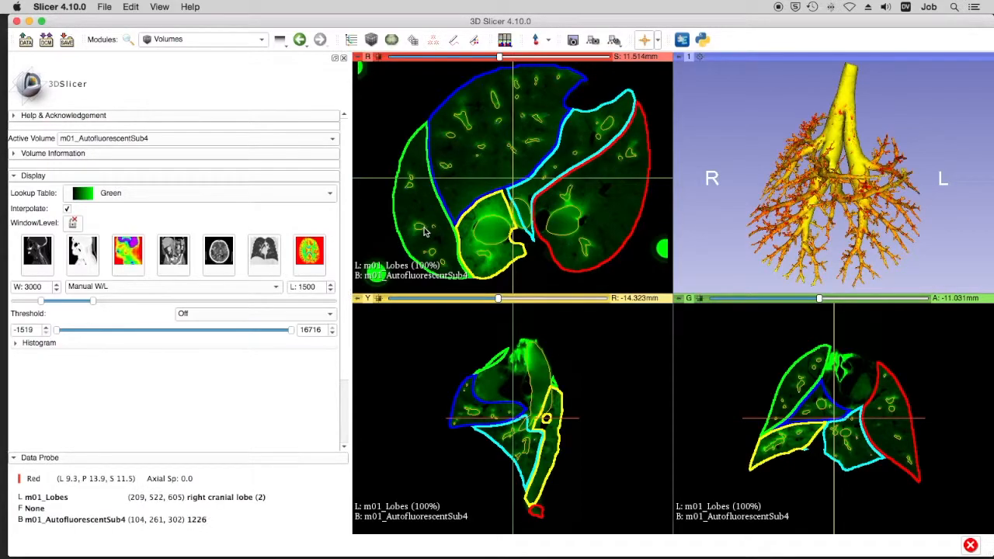
{"action": "middle_click_drag", "start_coordinate": [429, 227], "coordinate": [515, 173]}
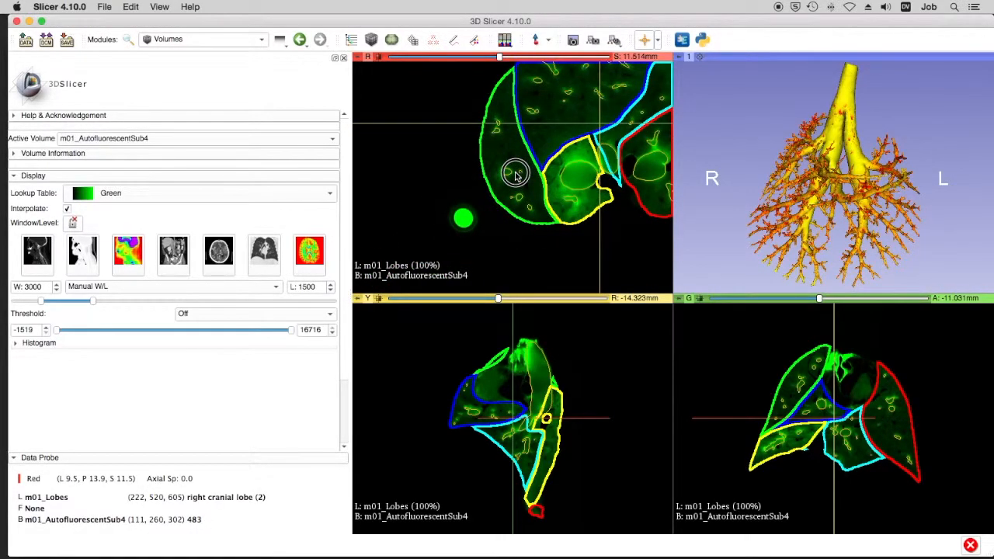
{"action": "right_click_drag", "start_coordinate": [480, 80], "coordinate": [474, 290]}
{"action": "left_click_drag", "start_coordinate": [450, 118], "coordinate": [474, 172], "text": "shift"}
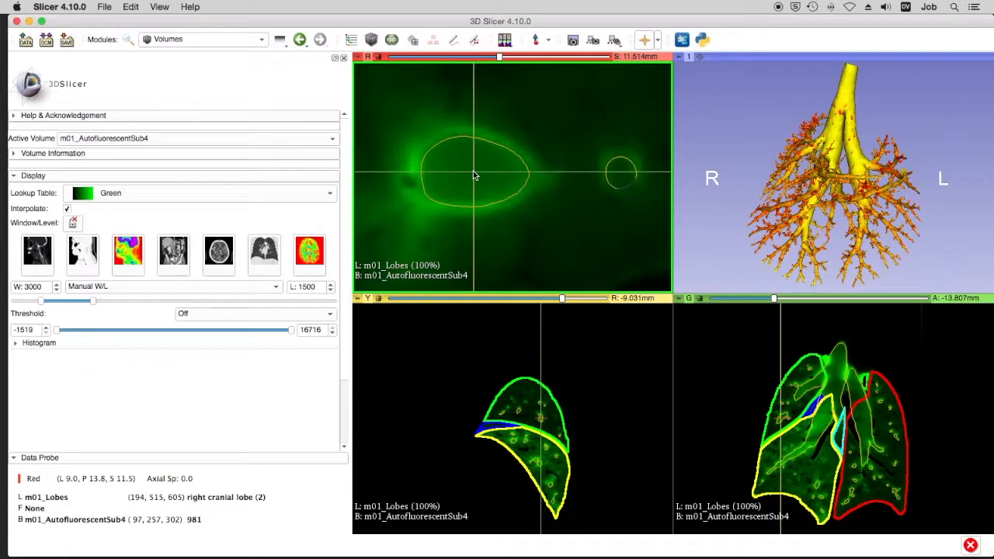
Try the Red lookup table on m01_AutofluorescentSub4 and return it to Green.
{"action": "left_click", "coordinate": [271, 138]}
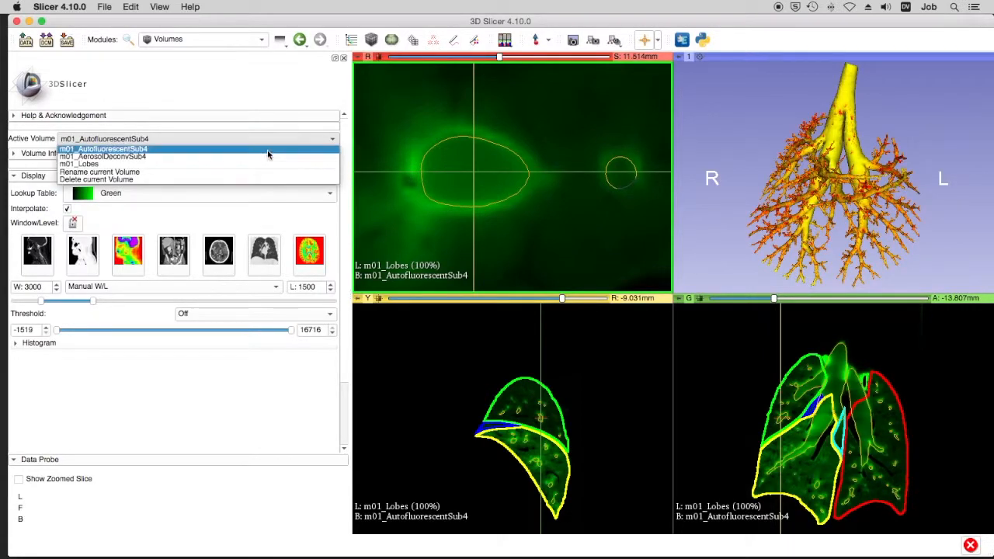
{"action": "left_click", "coordinate": [266, 150]}
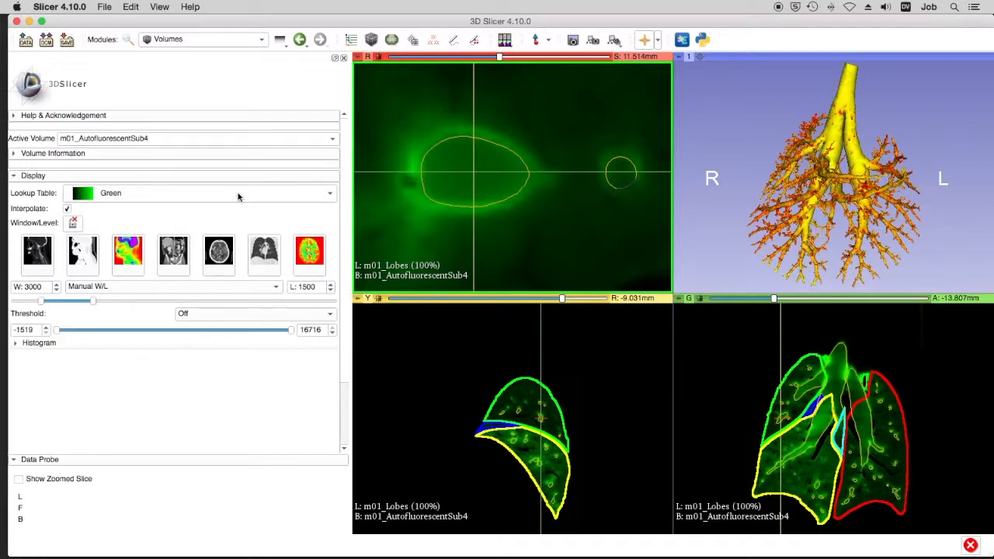
{"action": "left_click", "coordinate": [215, 199]}
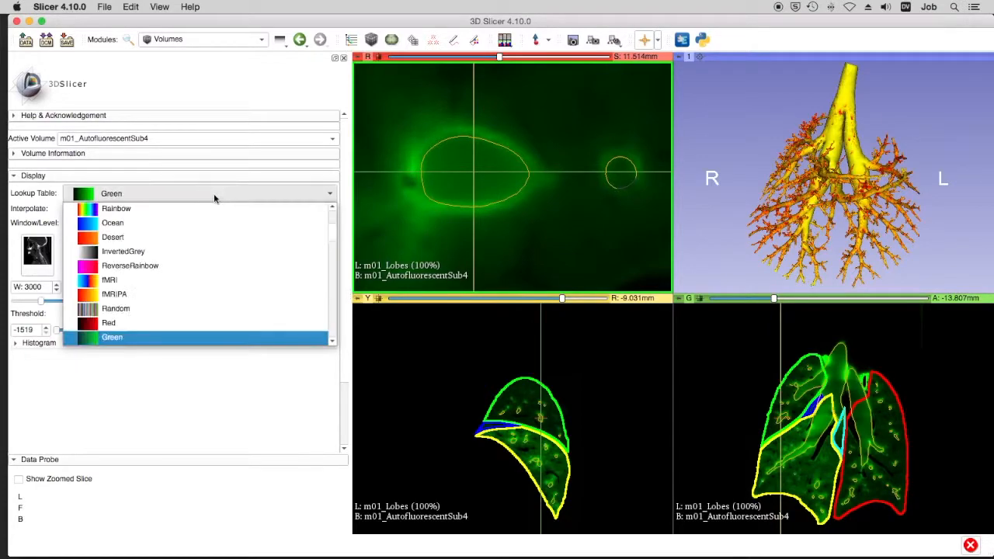
{"action": "left_click", "coordinate": [183, 325]}
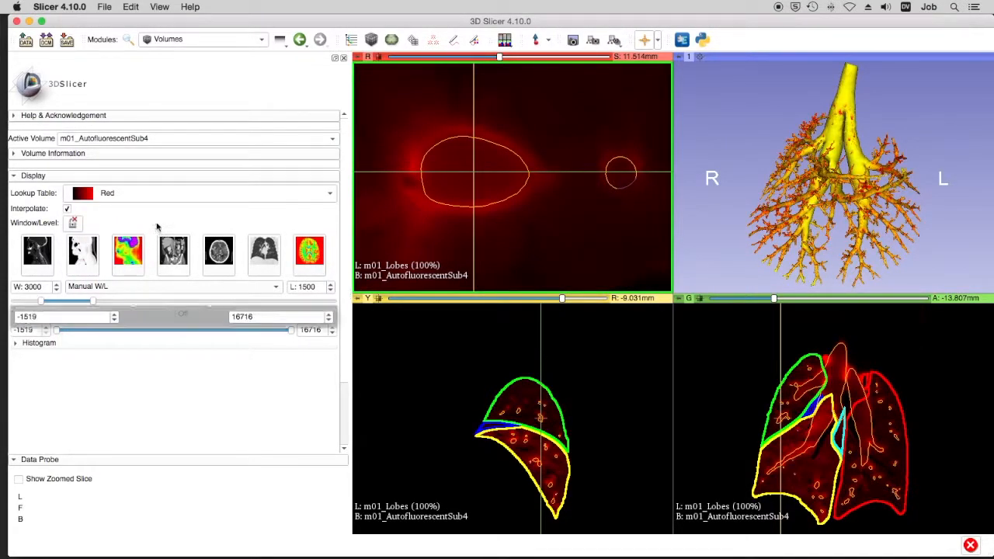
{"action": "left_click", "coordinate": [134, 200]}
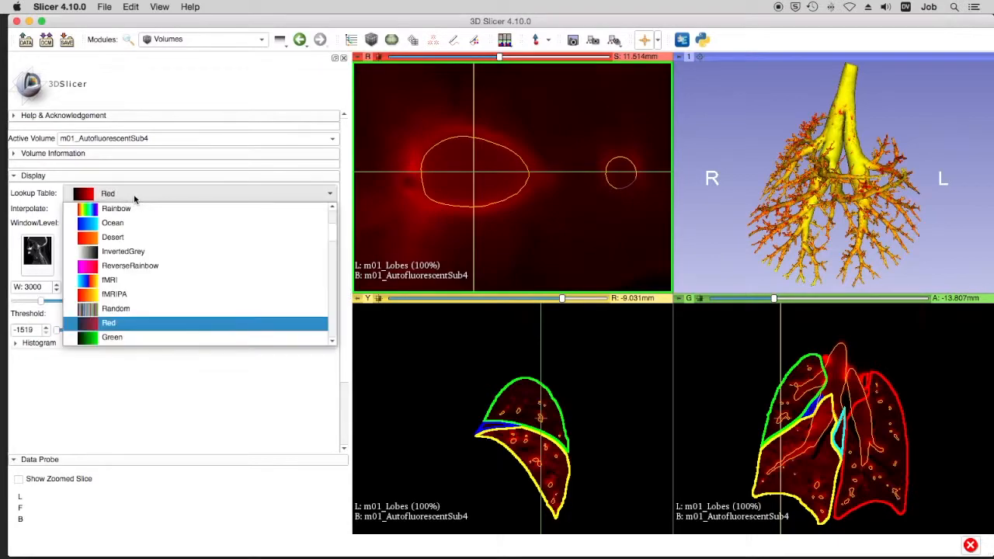
{"action": "left_click", "coordinate": [148, 334]}
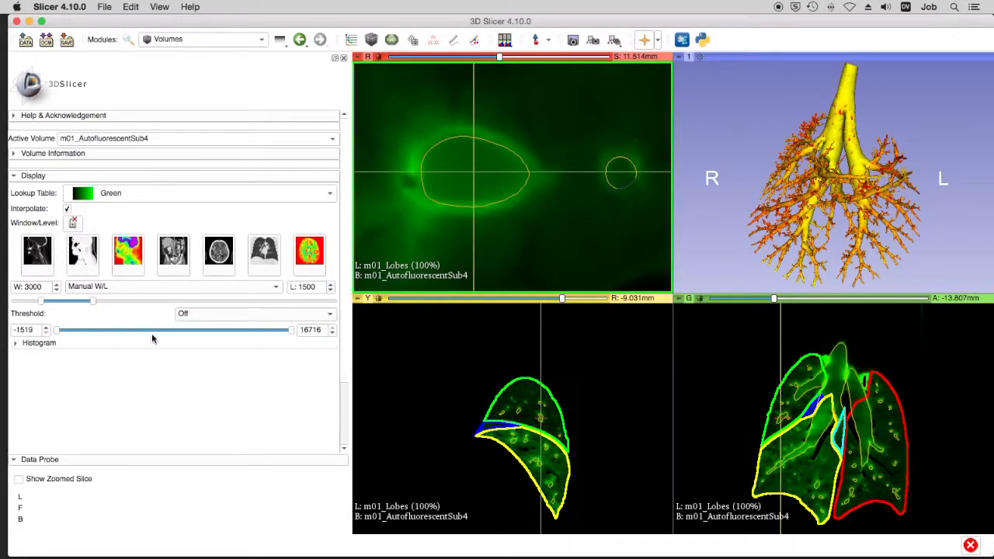
Turn off interpolation for m01_AutofluorescentSub4 and set its window to 4328 and level to 1249.
{"action": "left_click", "coordinate": [67, 209]}
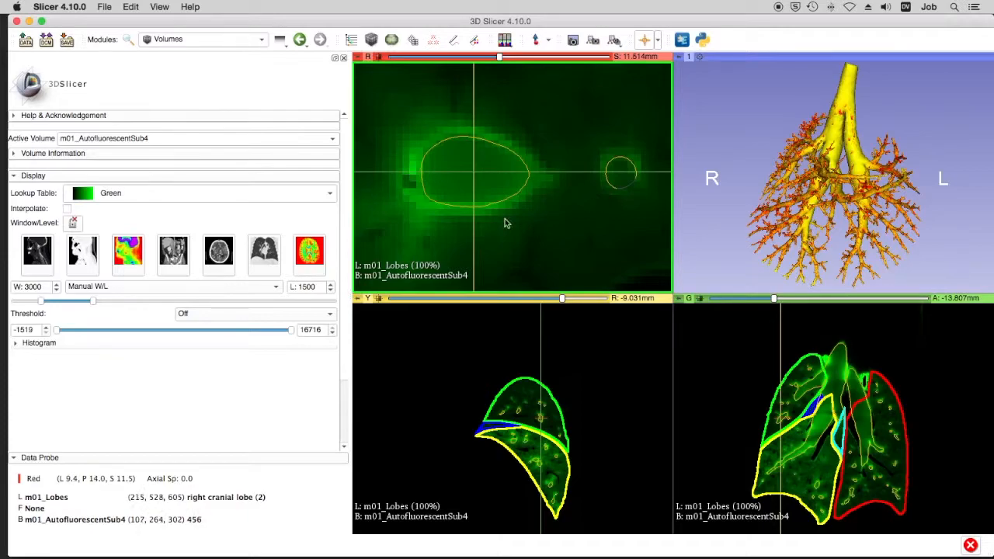
{"action": "mouse_move", "coordinate": [111, 308]}
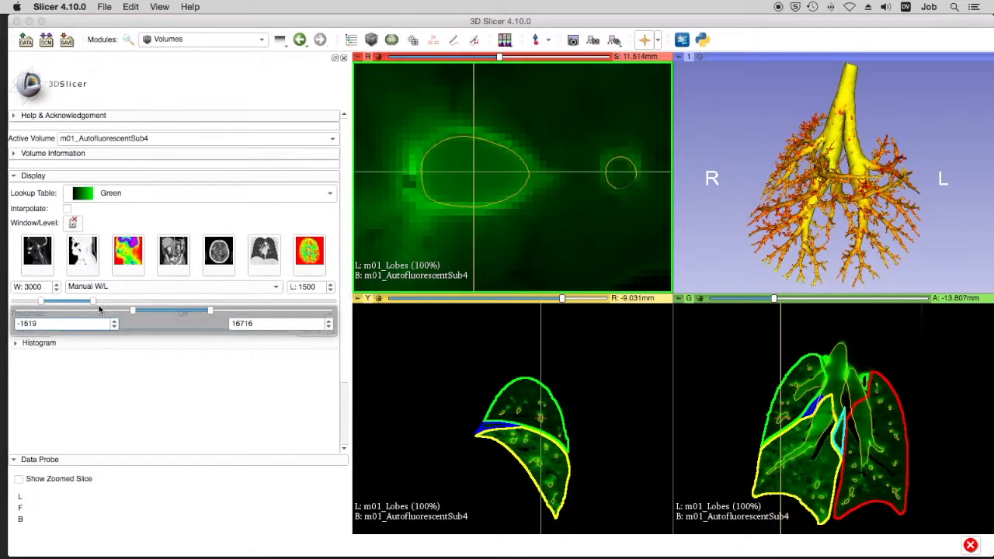
{"action": "left_click_drag", "start_coordinate": [72, 304], "coordinate": [101, 303]}
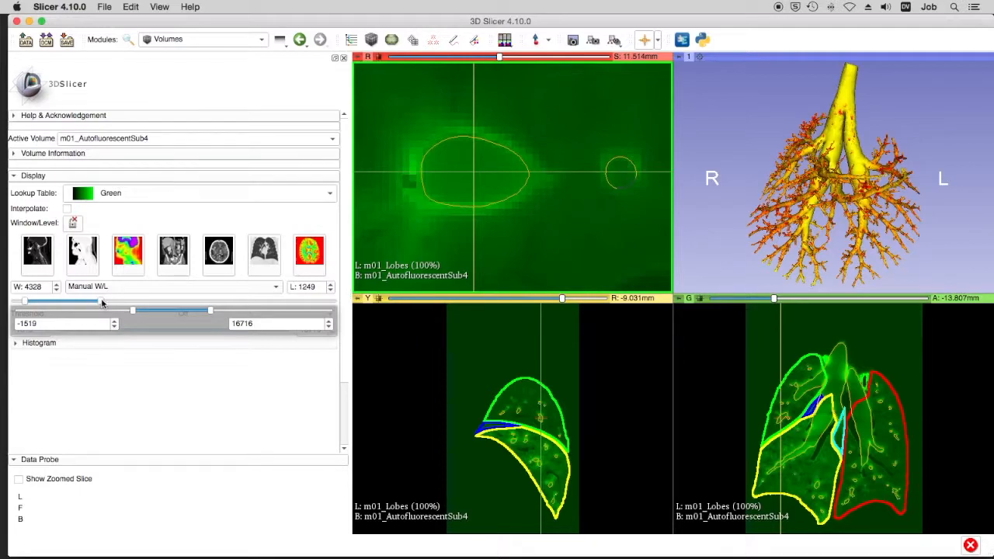
In the Models module, set the scalar color table of the m01_AirwayWallDeposition model to Green.
{"action": "left_click", "coordinate": [191, 40]}
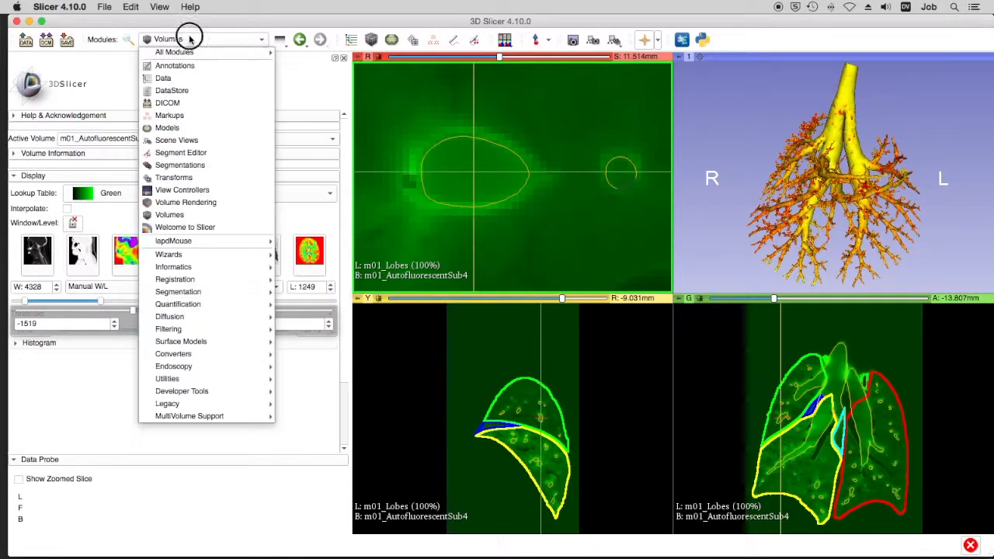
{"action": "left_click", "coordinate": [168, 128]}
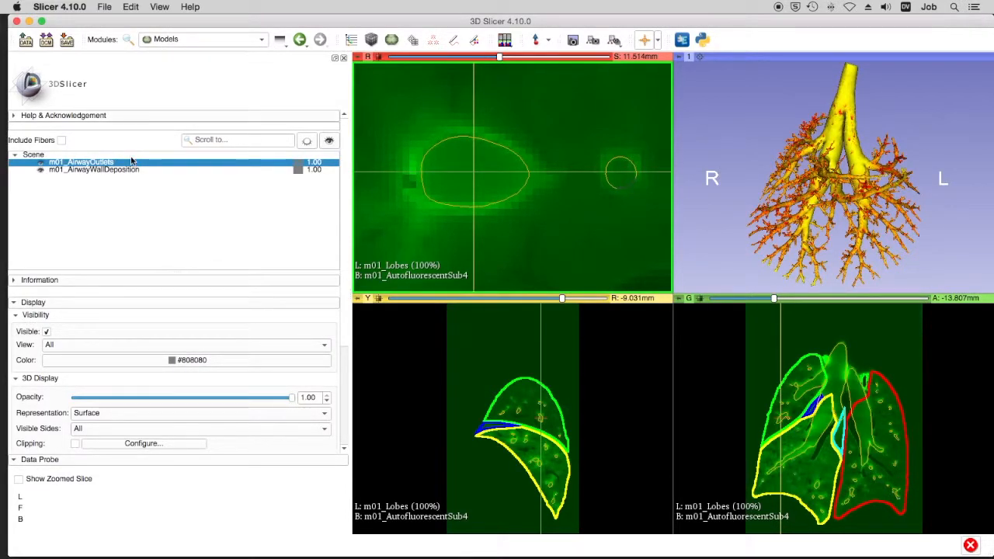
{"action": "left_click", "coordinate": [102, 170]}
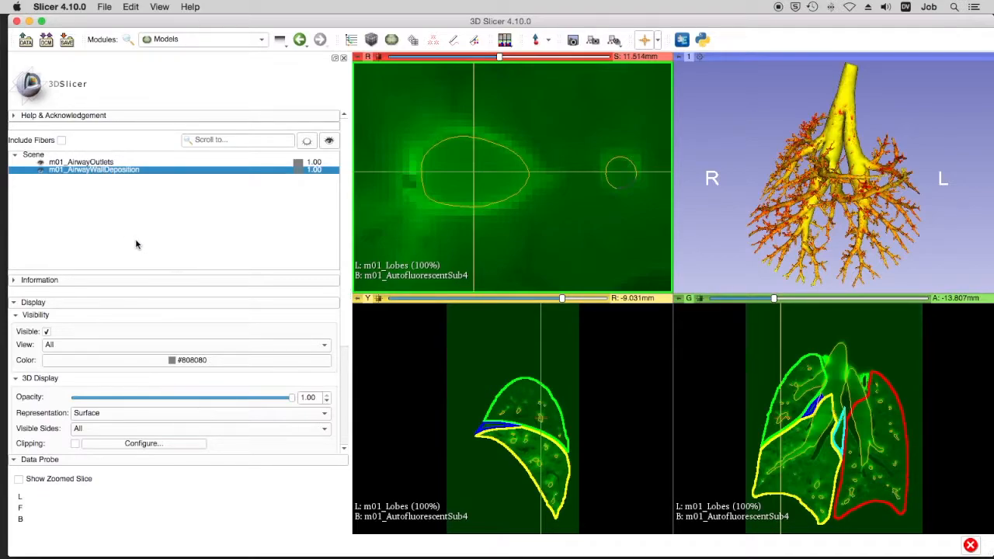
{"action": "left_click_drag", "start_coordinate": [345, 207], "coordinate": [347, 310]}
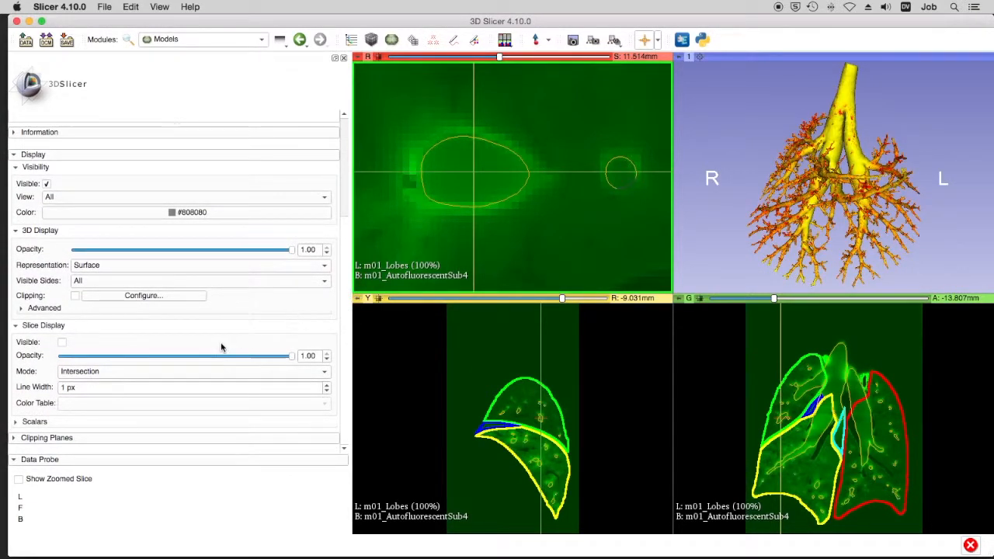
{"action": "left_click", "coordinate": [17, 422]}
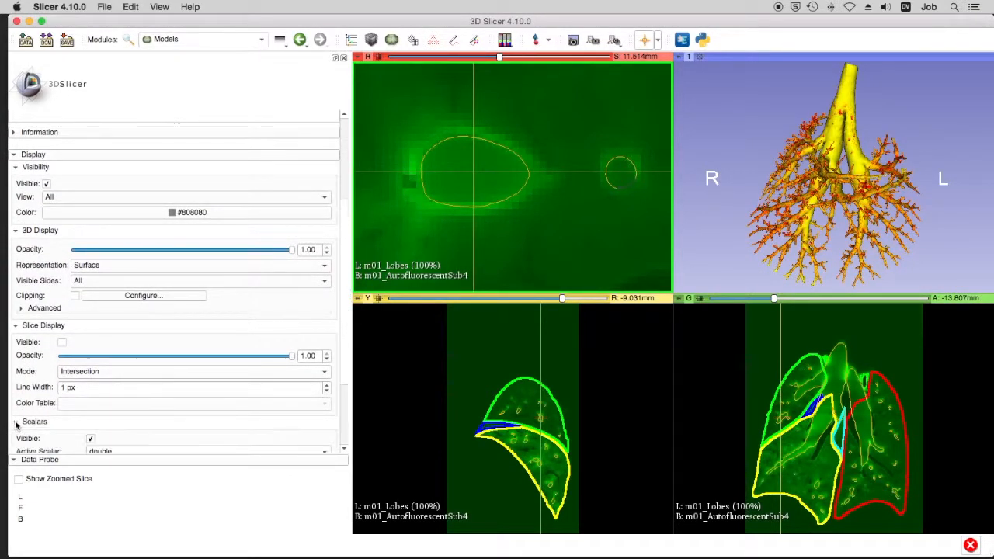
{"action": "left_click_drag", "start_coordinate": [343, 351], "coordinate": [344, 429]}
{"action": "left_click", "coordinate": [168, 360]}
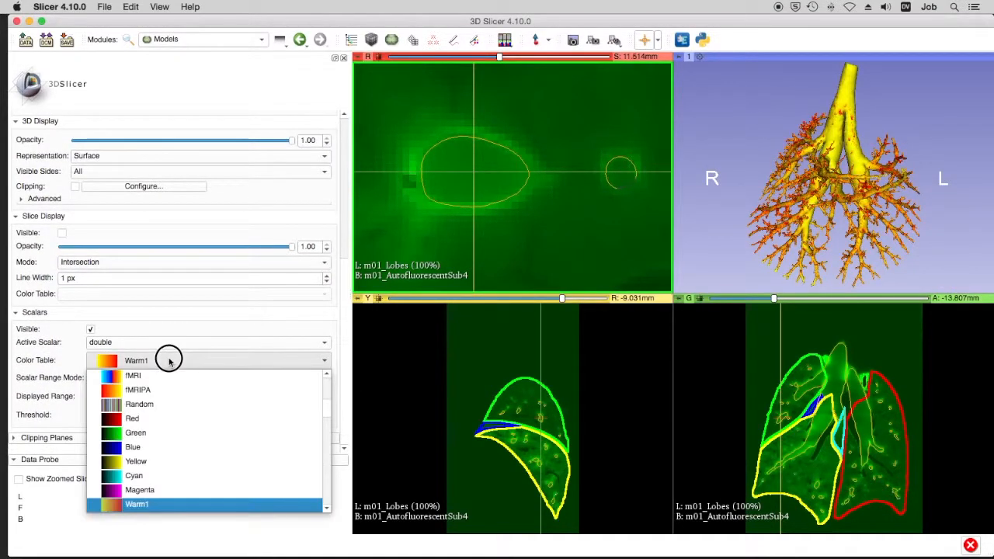
{"action": "left_click", "coordinate": [163, 432]}
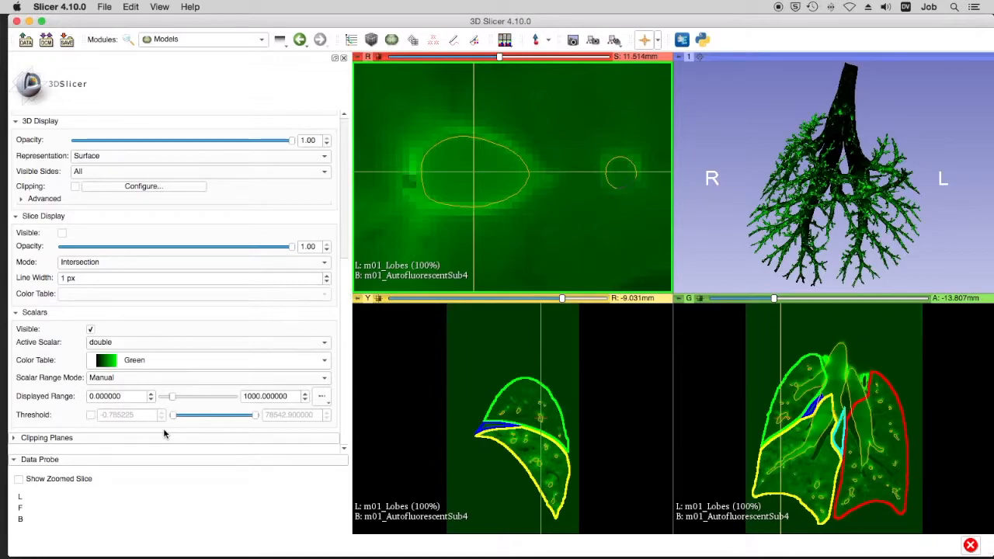
Hide the m01_AirwayWallDeposition model, select m01_AirwayOutlets, and magnify its airway branches in the 3D view.
{"action": "left_click_drag", "start_coordinate": [346, 370], "coordinate": [340, 216]}
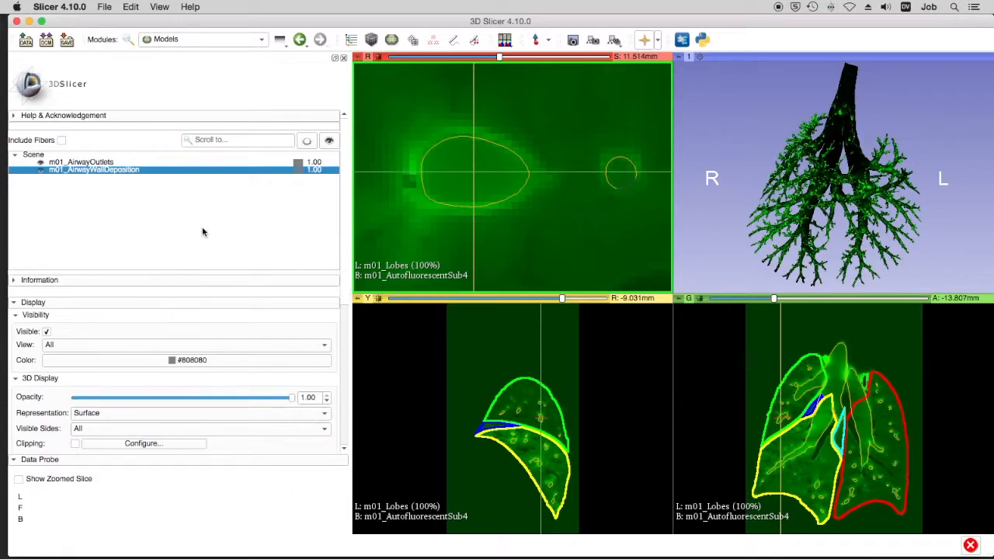
{"action": "left_click", "coordinate": [41, 171]}
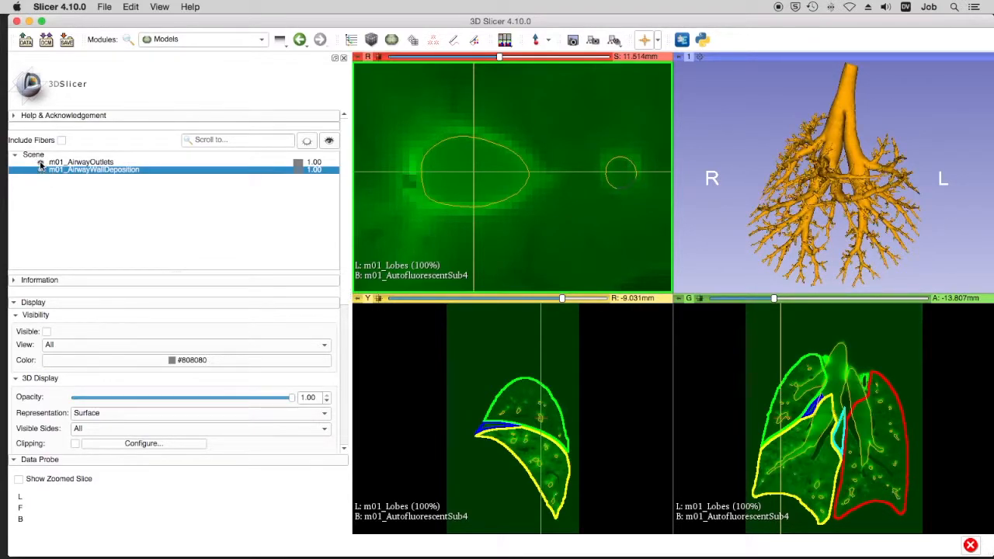
{"action": "left_click", "coordinate": [75, 162]}
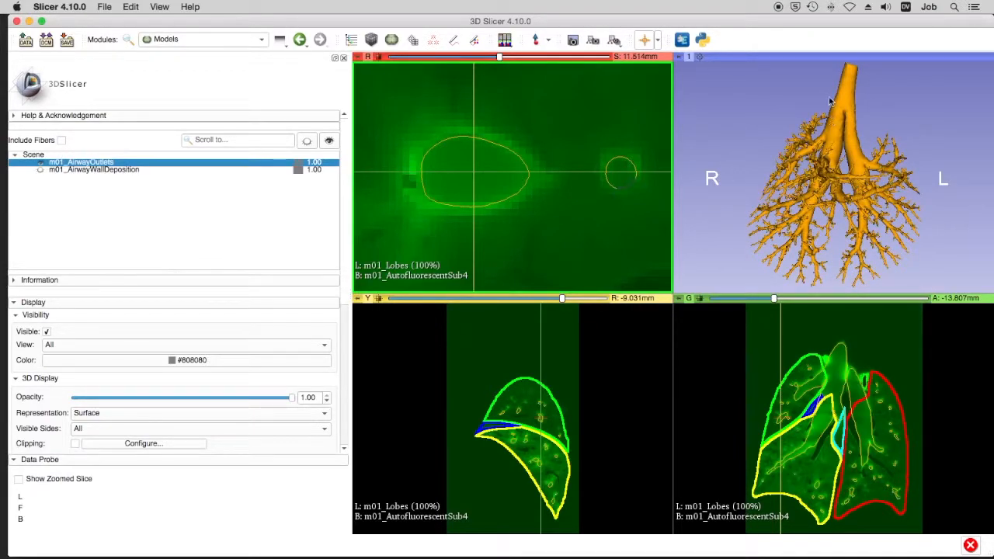
{"action": "right_click_drag", "start_coordinate": [824, 86], "coordinate": [810, 272]}
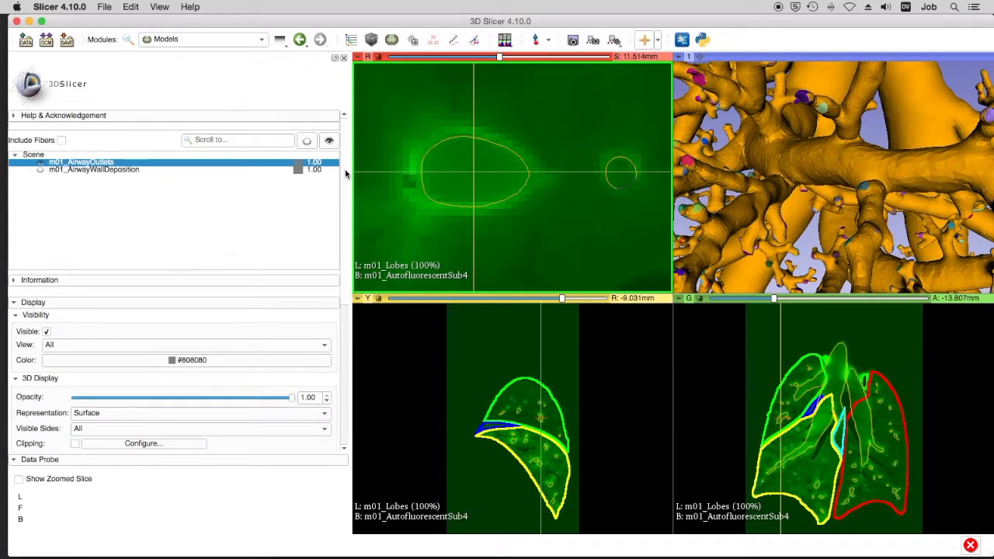
Set the 3D representation of m01_AirwayOutlets to Surface with Edges and inspect the mesh around the airway outlets up close.
{"action": "scroll", "coordinate": [344, 184], "scroll_direction": "down", "scroll_amount": 5}
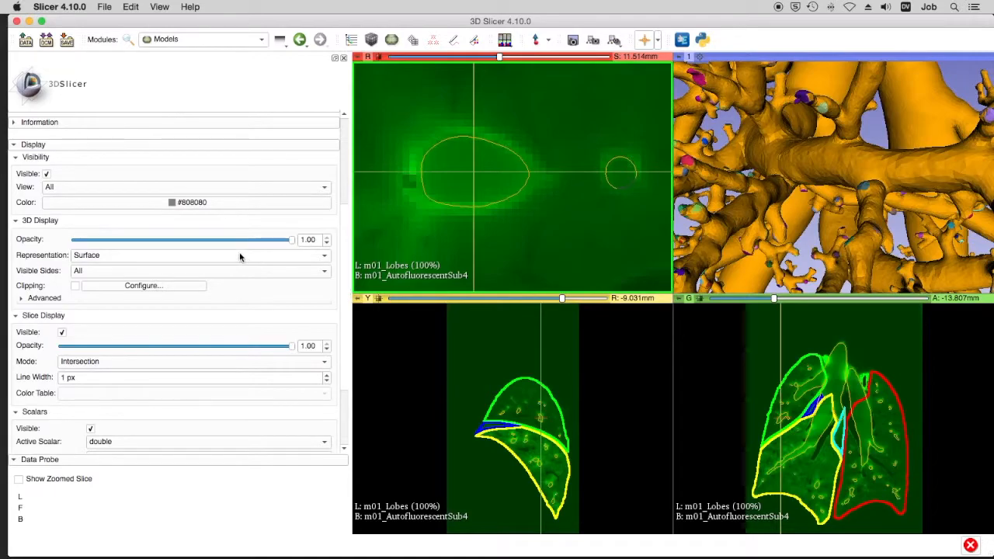
{"action": "left_click", "coordinate": [240, 257]}
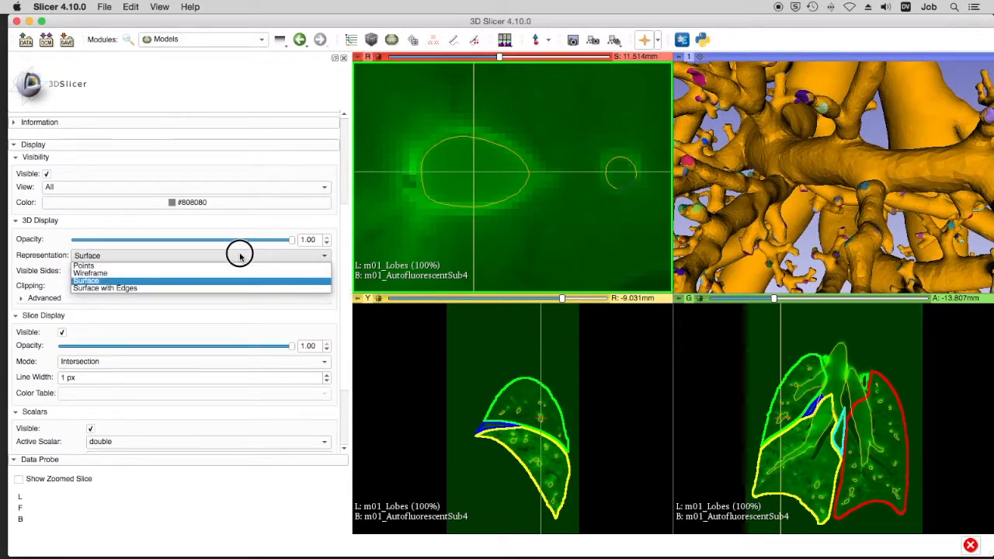
{"action": "left_click", "coordinate": [216, 289]}
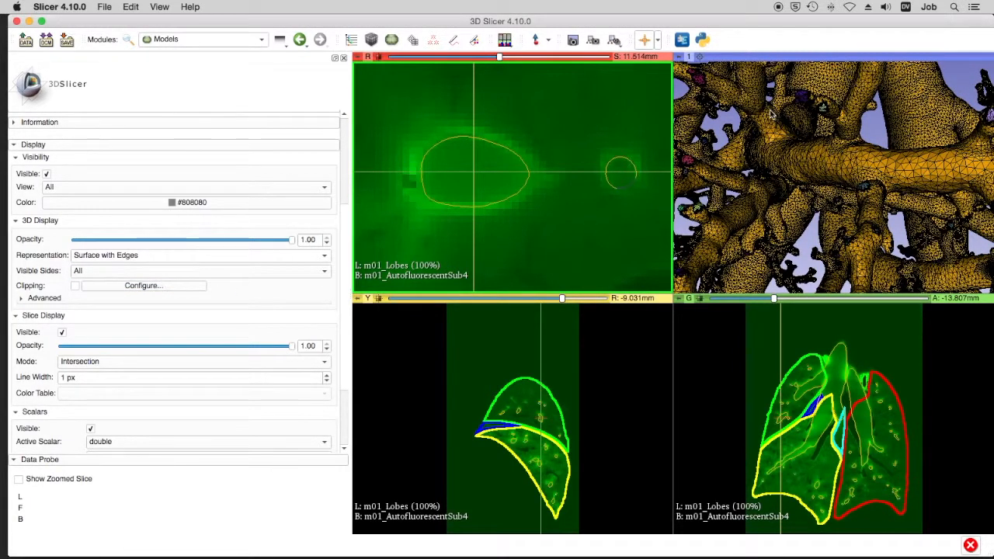
{"action": "right_click_drag", "start_coordinate": [771, 114], "coordinate": [689, 274]}
{"action": "left_click_drag", "start_coordinate": [872, 200], "coordinate": [810, 200]}
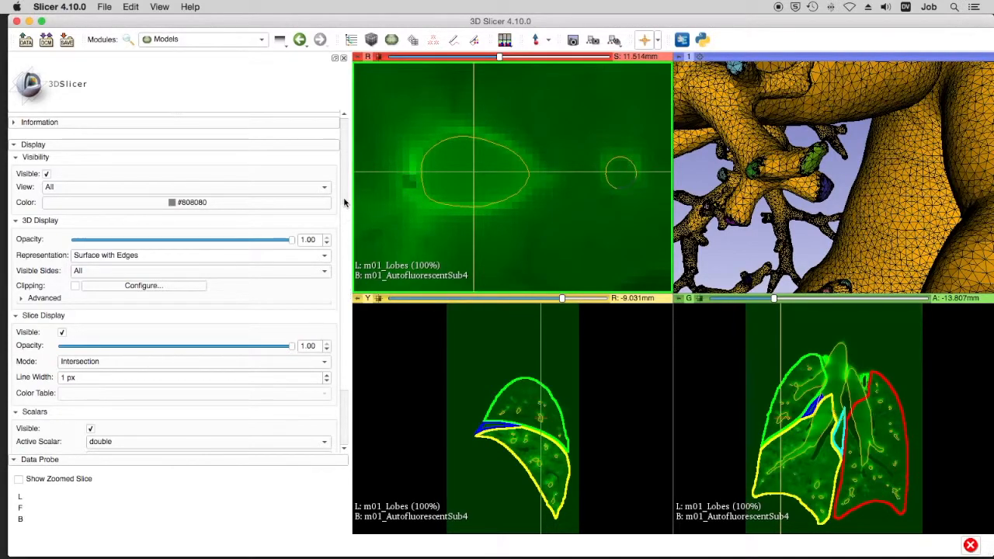
Increase the slice intersection line width of m01_AirwayOutlets and toggle the model's visibility in the slice views.
{"action": "double_click", "coordinate": [64, 378]}
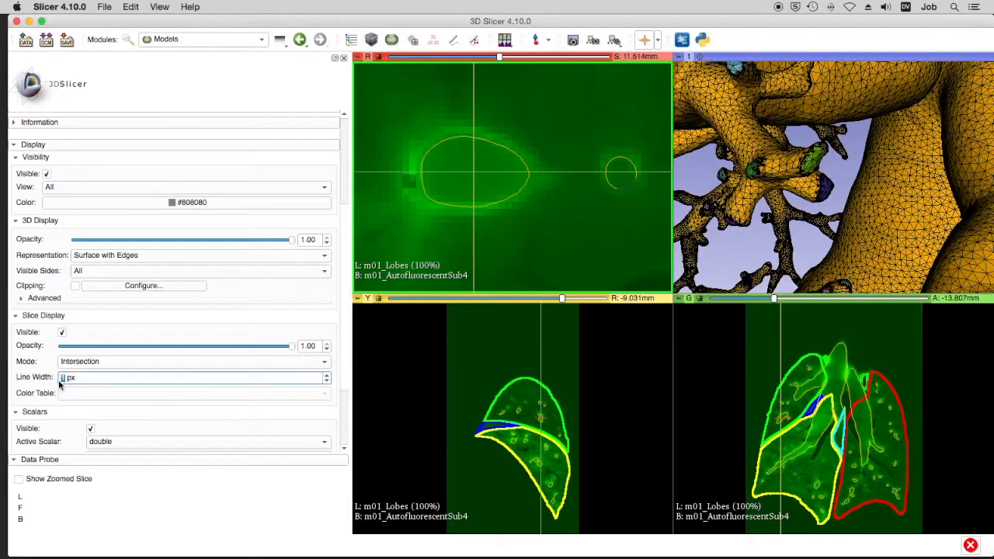
{"action": "key", "text": "Return"}
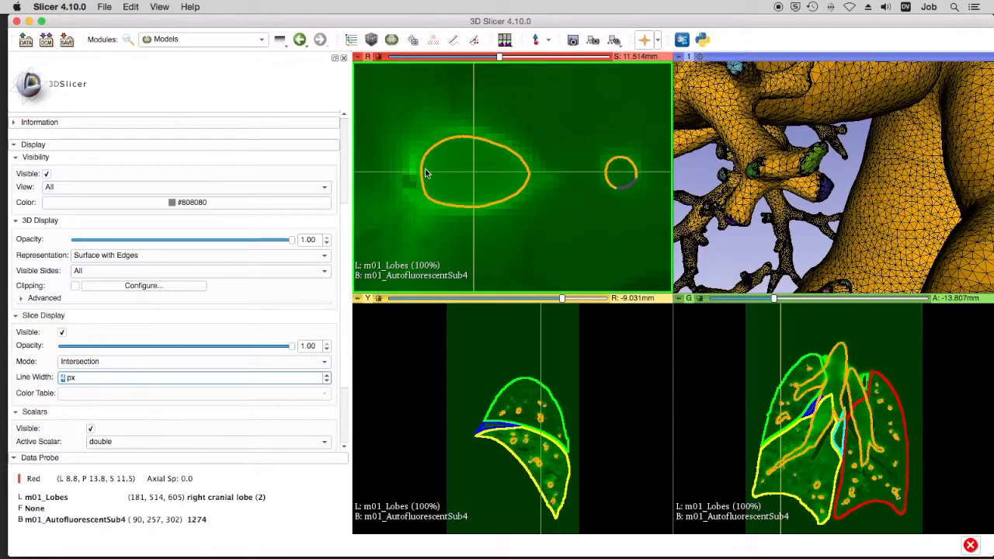
{"action": "left_click", "coordinate": [63, 333]}
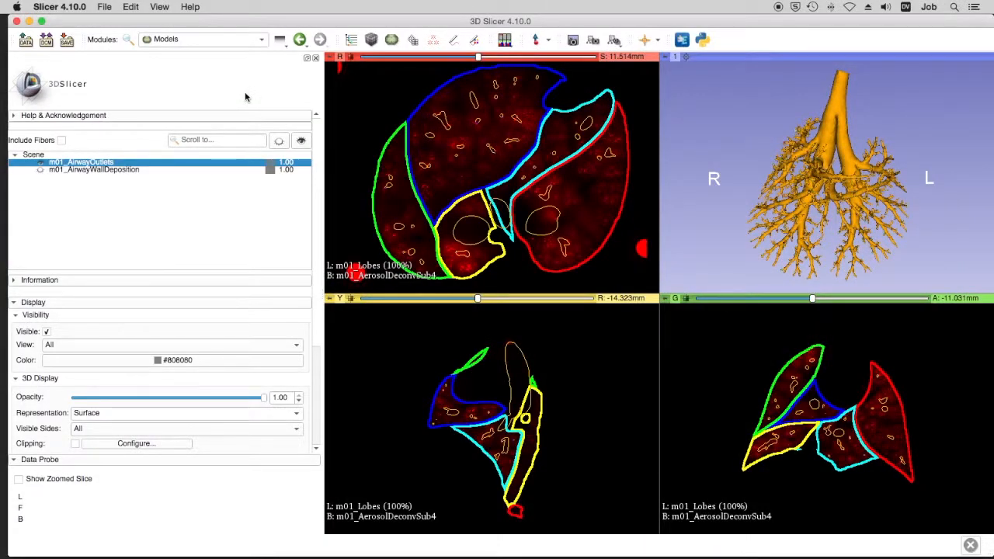
Switch to the lapdMouseDBBrowser module and open the lapdMouse Data Archive Browser.
{"action": "left_click", "coordinate": [222, 39]}
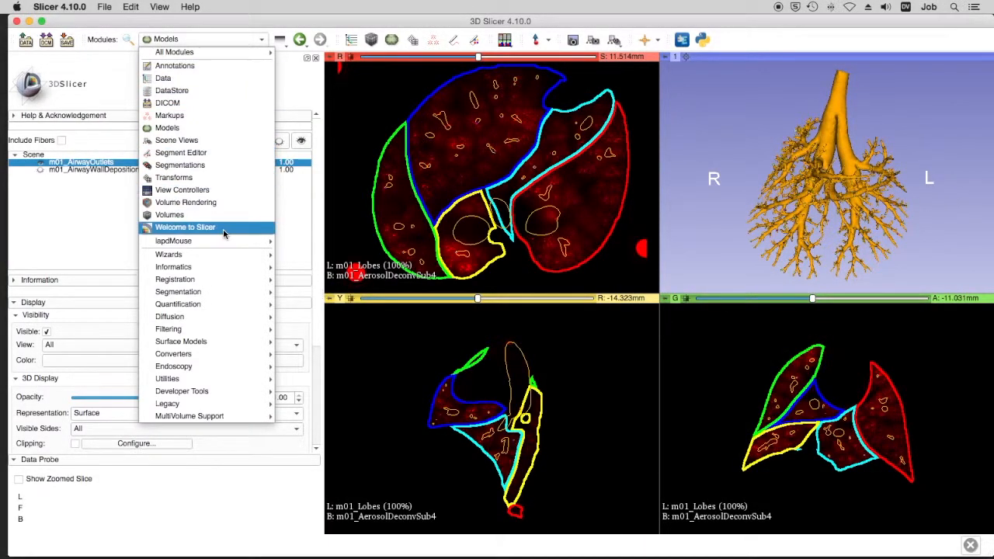
{"action": "mouse_move", "coordinate": [222, 241]}
{"action": "left_click", "coordinate": [302, 242]}
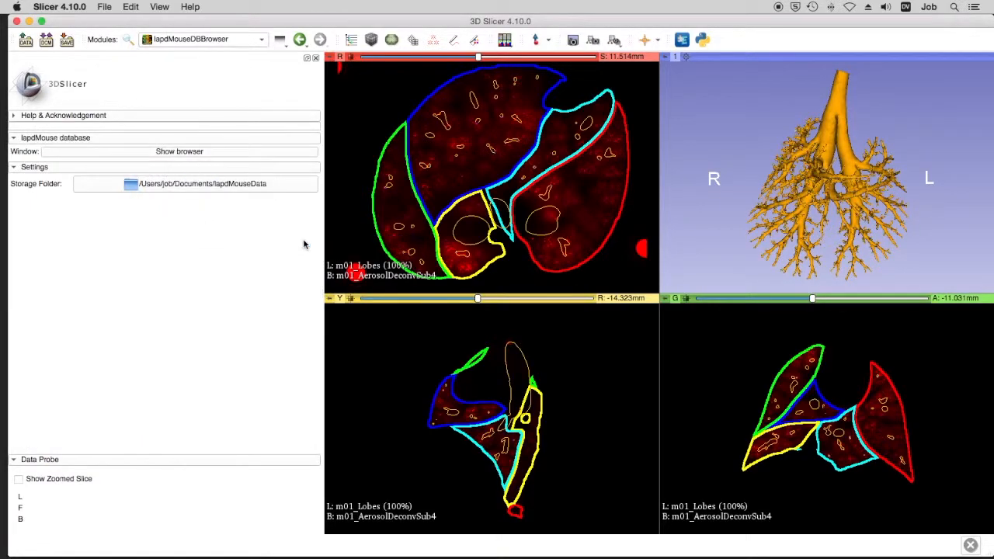
{"action": "left_click", "coordinate": [232, 152]}
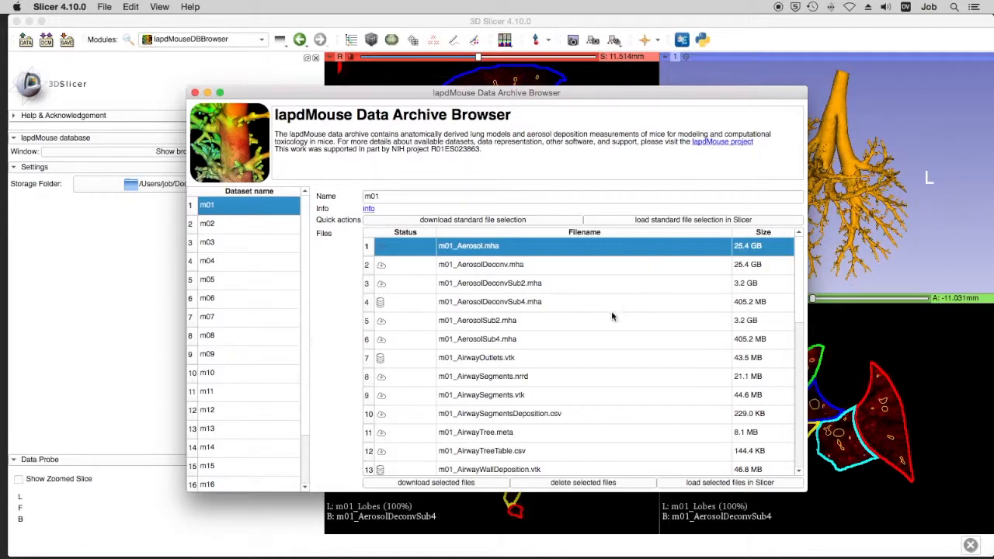
Download and load m01_AirwayTree.meta and m01_NearAciniDeposition.csv from dataset m01, then close the archive browser.
{"action": "left_click", "coordinate": [512, 435]}
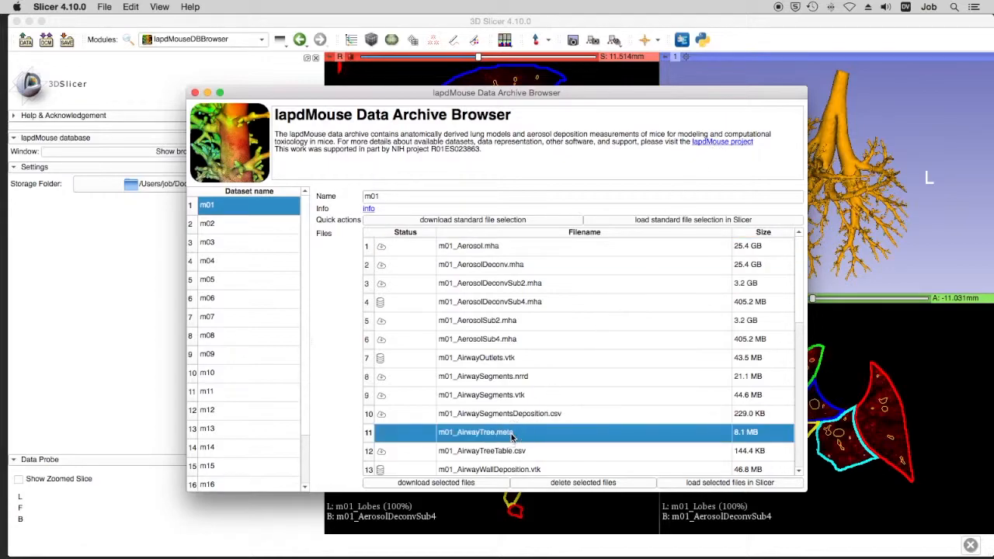
{"action": "left_click", "coordinate": [802, 308]}
{"action": "scroll", "coordinate": [794, 342], "scroll_direction": "down", "scroll_amount": 5}
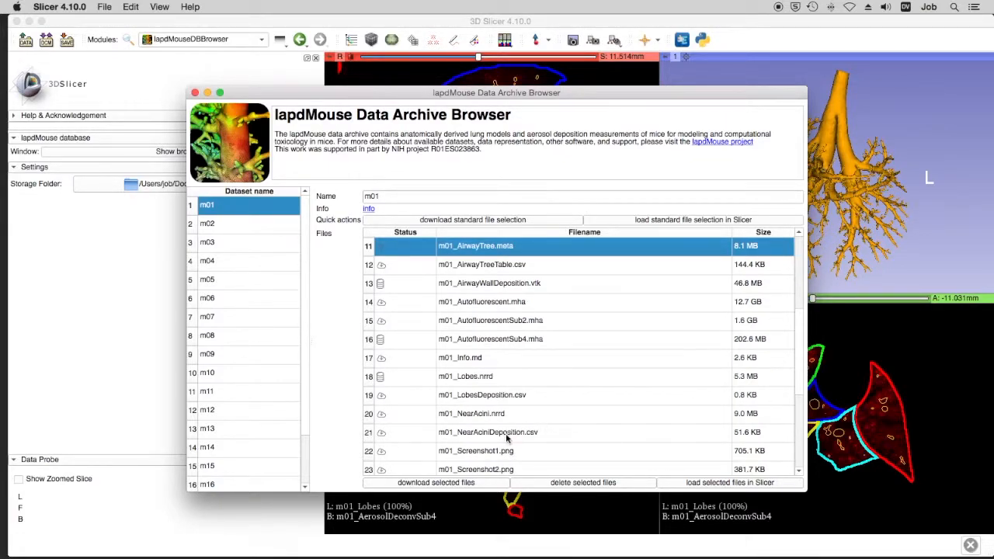
{"action": "left_click", "coordinate": [508, 433], "text": "super"}
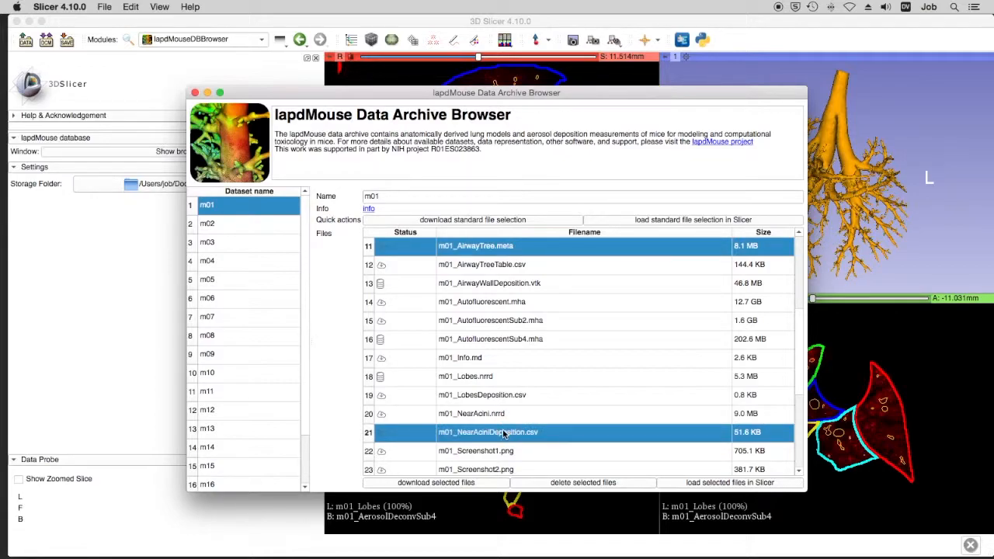
{"action": "left_click", "coordinate": [719, 483]}
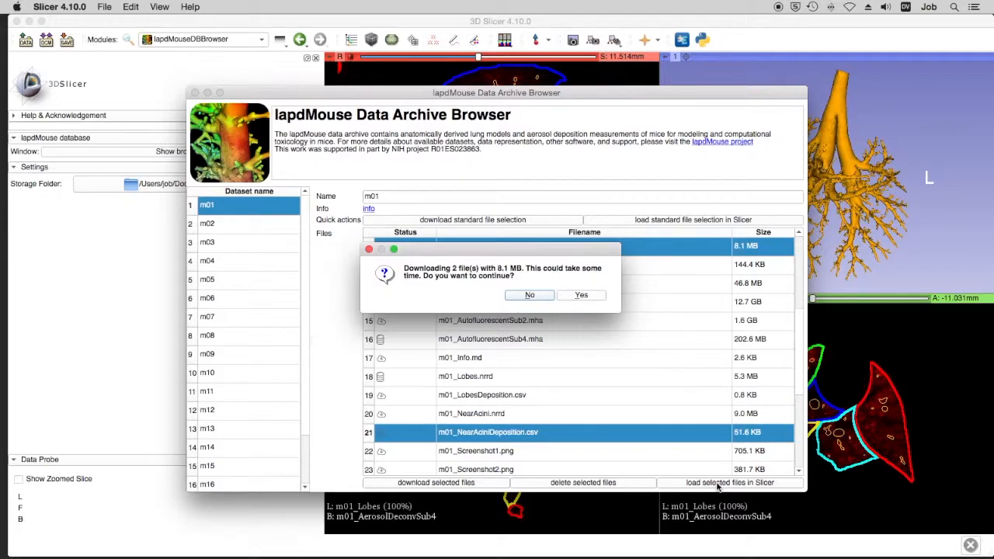
{"action": "left_click", "coordinate": [581, 295]}
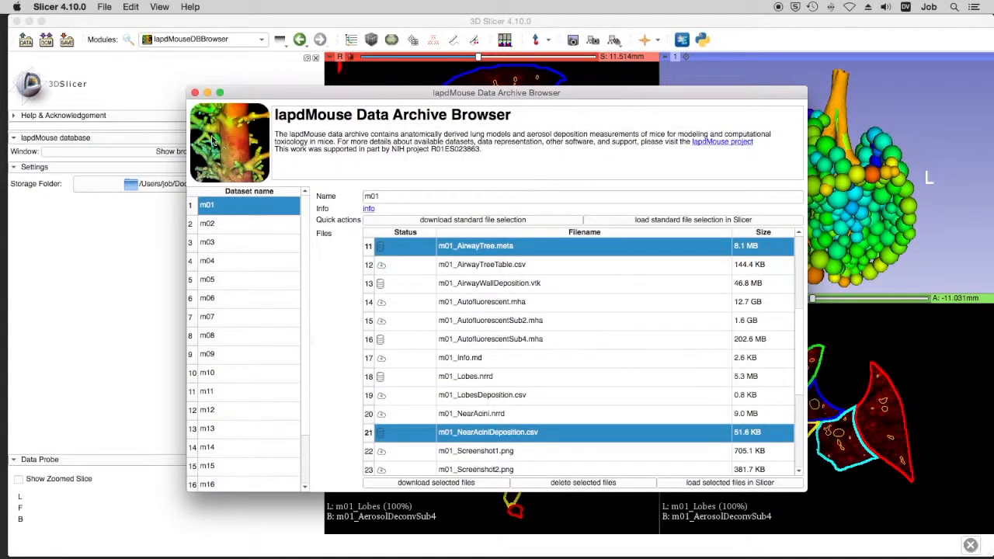
{"action": "left_click", "coordinate": [195, 92]}
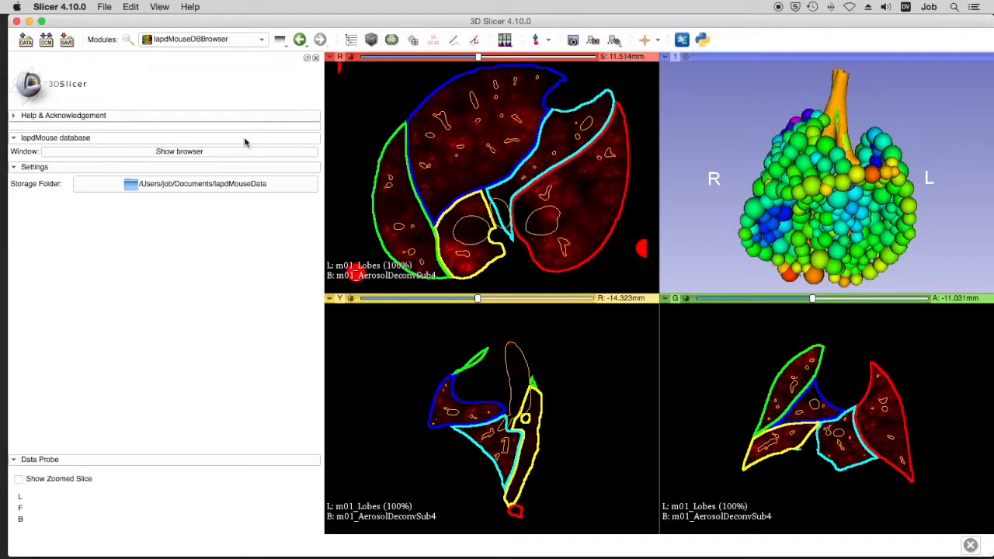
In the Models module, hide m01_NearAciniDeposition and m01_AirwayOutlets and rotate the 3D view to inspect m01_AirwayTree from behind.
{"action": "left_click", "coordinate": [184, 41]}
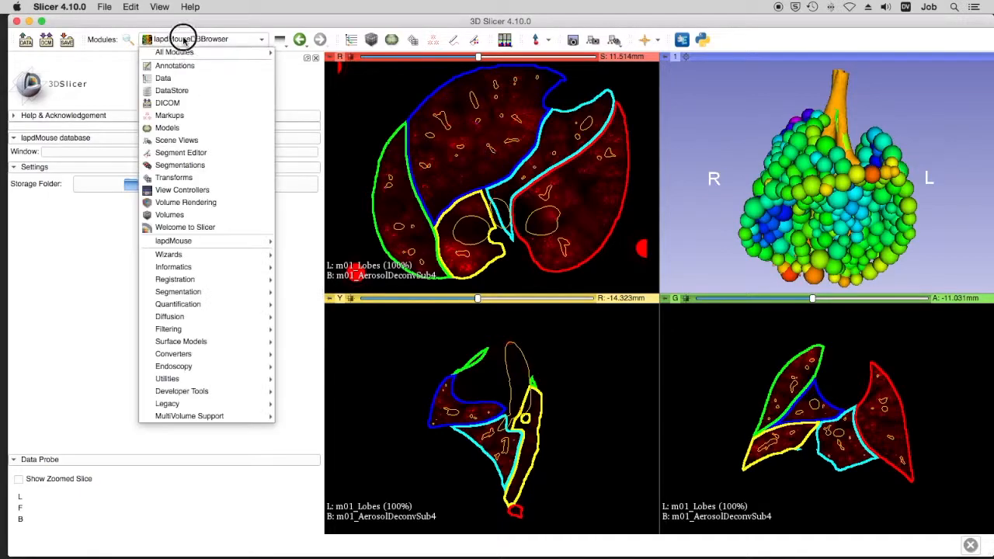
{"action": "left_click", "coordinate": [181, 128]}
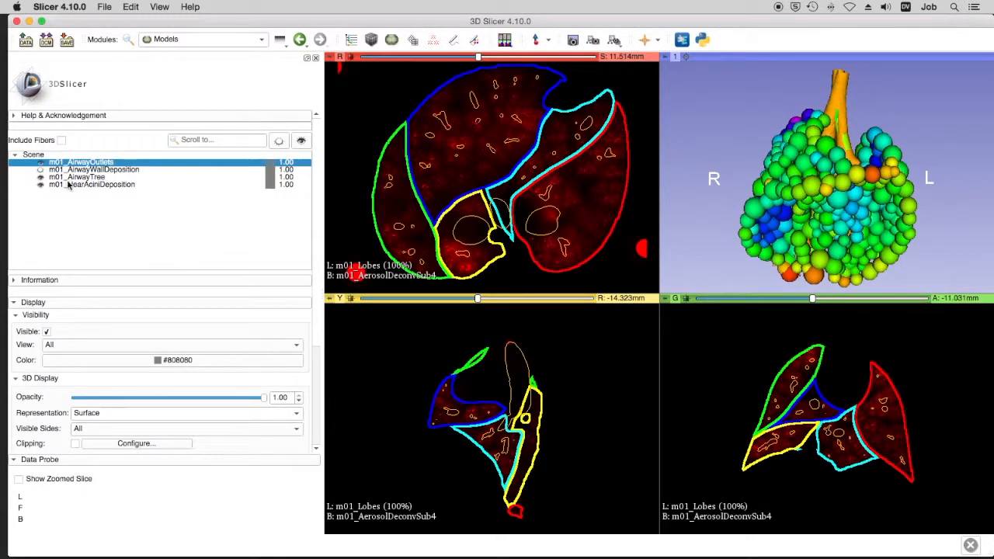
{"action": "left_click", "coordinate": [40, 184]}
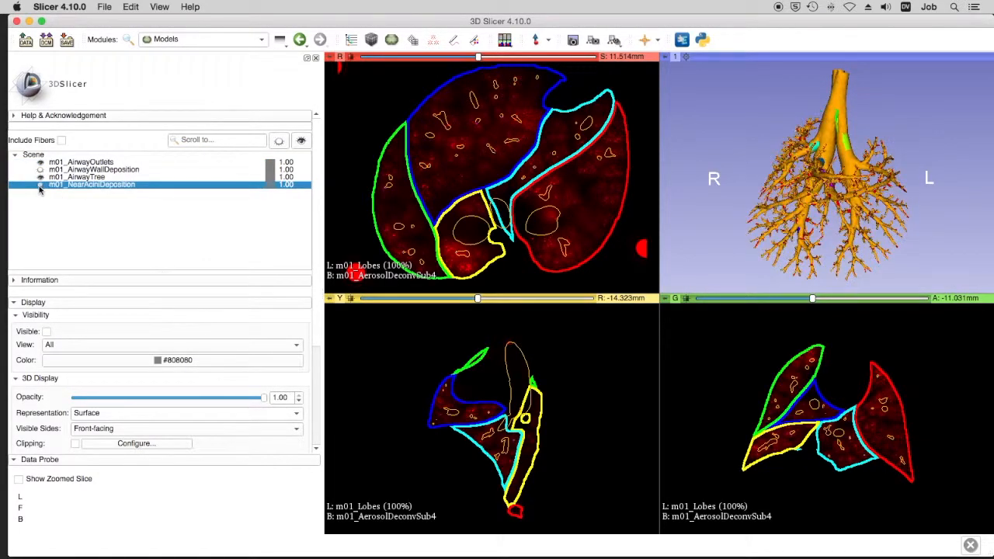
{"action": "left_click", "coordinate": [41, 163]}
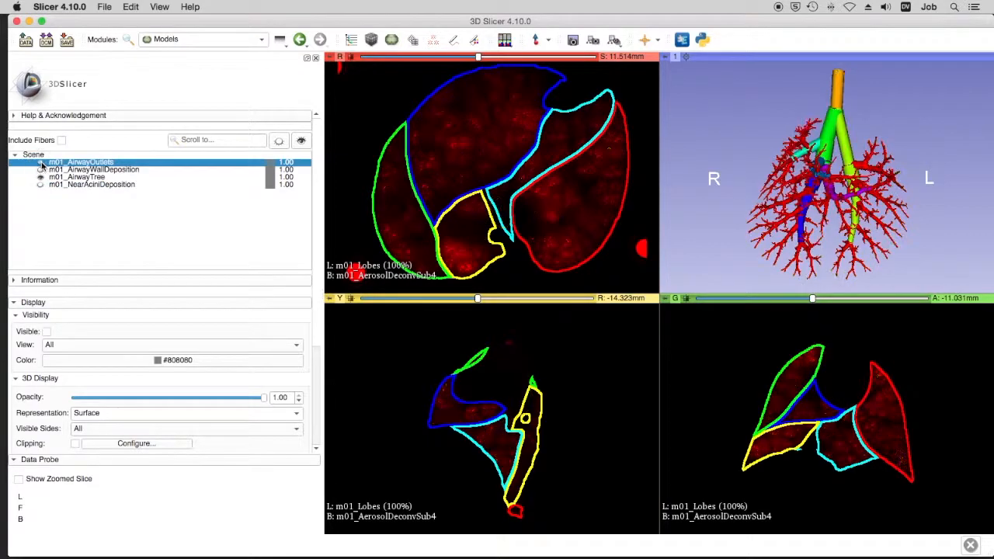
{"action": "left_click_drag", "start_coordinate": [858, 221], "coordinate": [586, 199]}
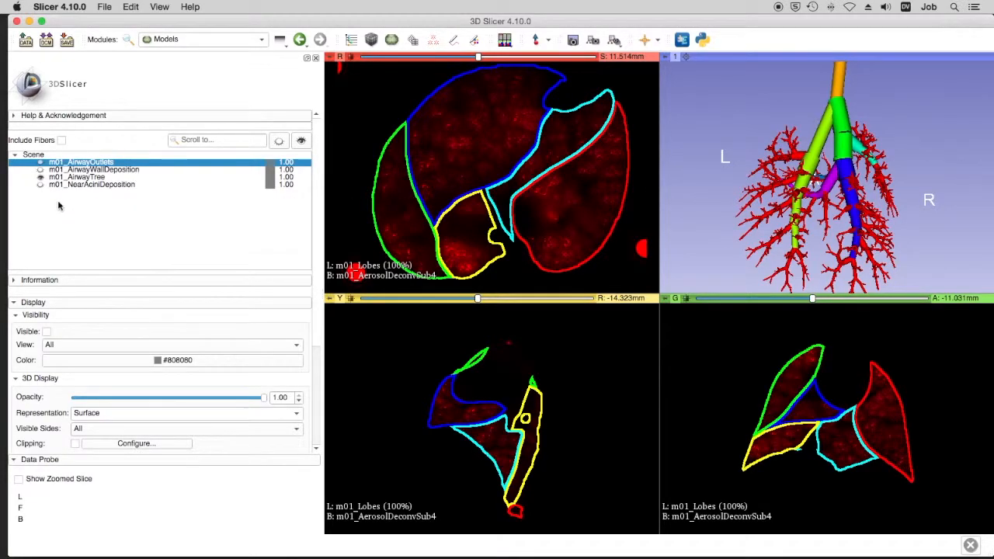
Show the m01_NearAciniDeposition model again and rotate the 3D view to inspect it from the side.
{"action": "left_click", "coordinate": [40, 184]}
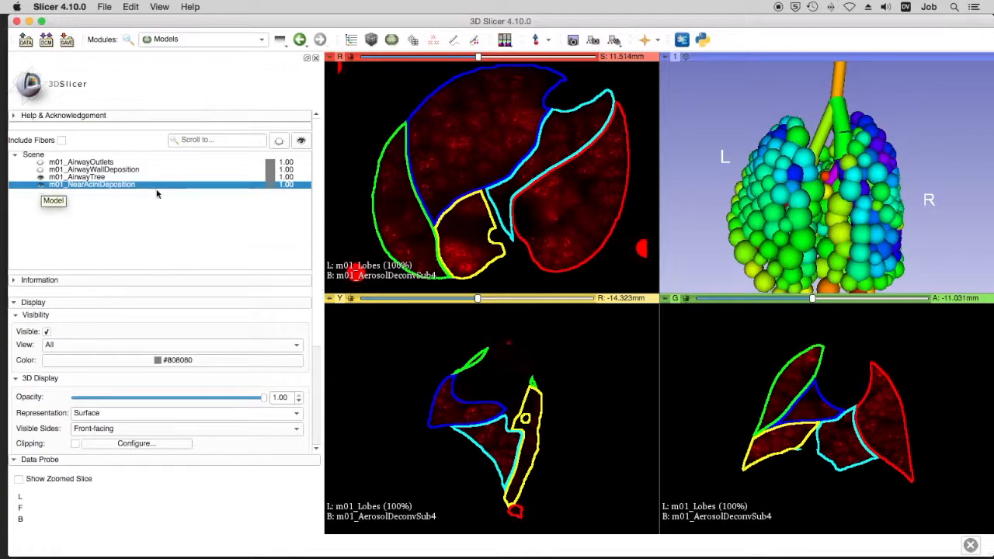
{"action": "left_click_drag", "start_coordinate": [874, 261], "coordinate": [719, 243]}
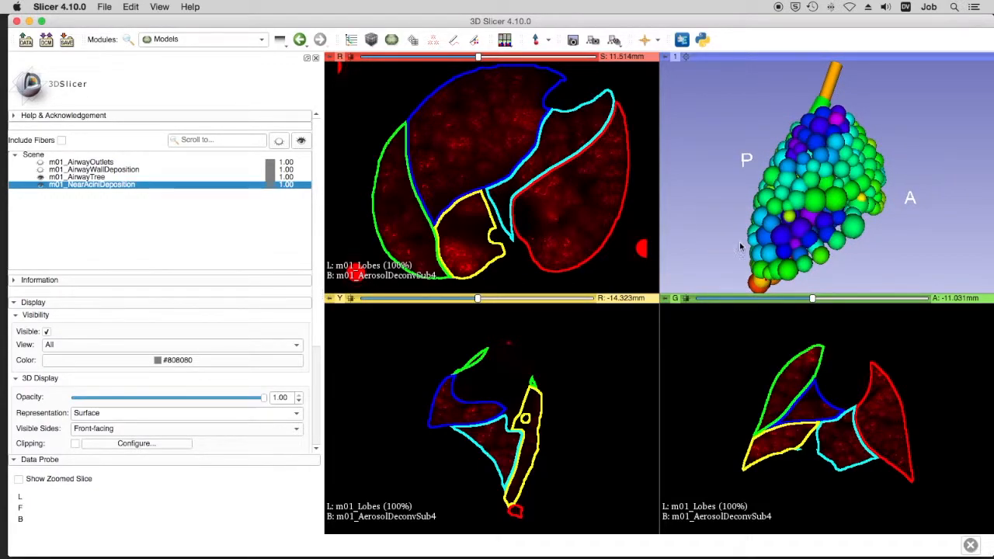